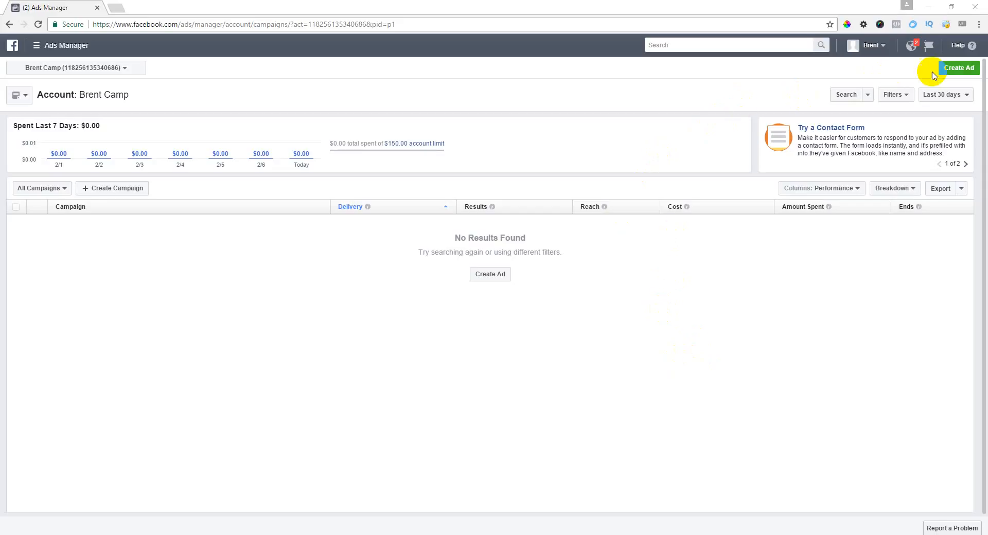
Step: Begin a new ad with the Create Ad button on the campaigns page
left_click(957, 70)
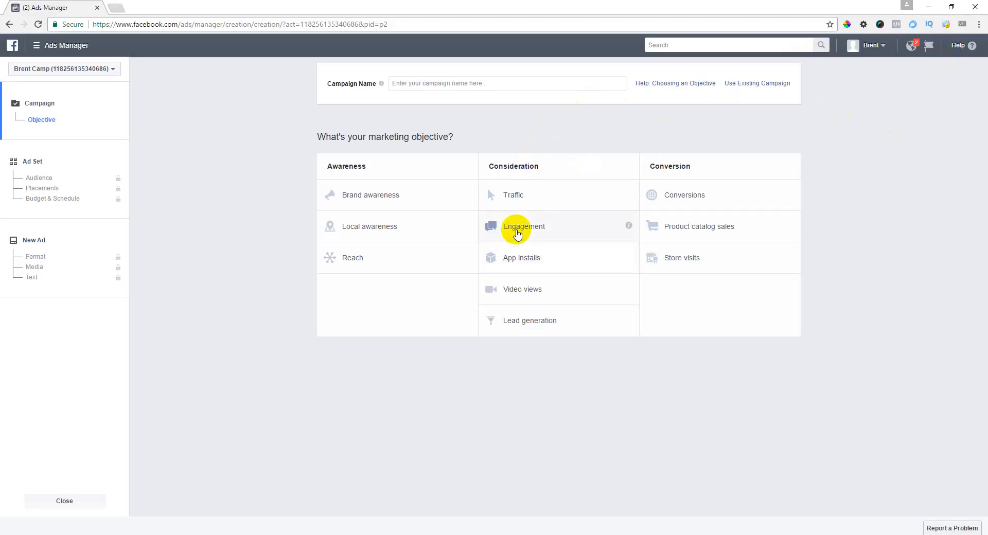
Step: Choose the Engagement objective, name the campaign 'Test Post Campaign', and continue to the ad set
left_click(517, 233)
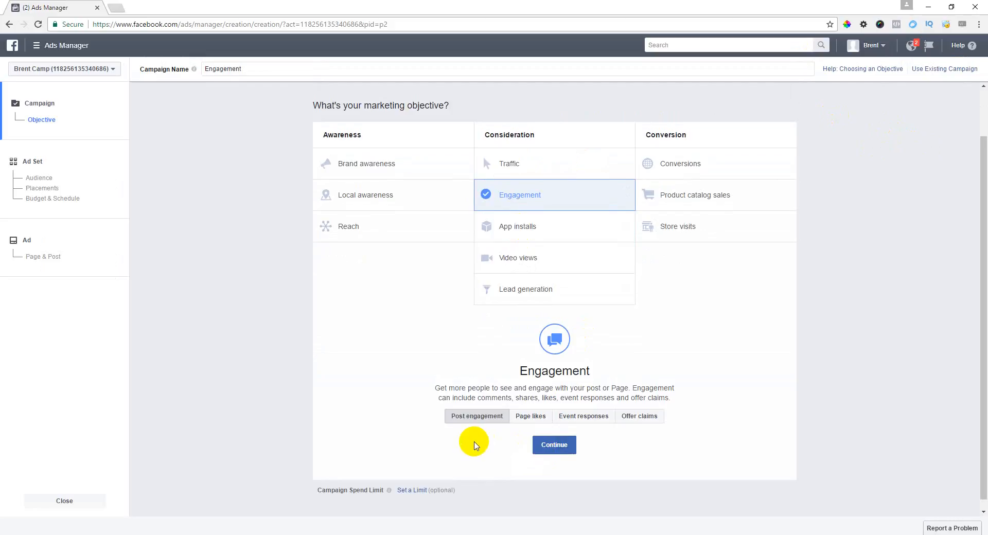
scroll(375, 155, "up", 1)
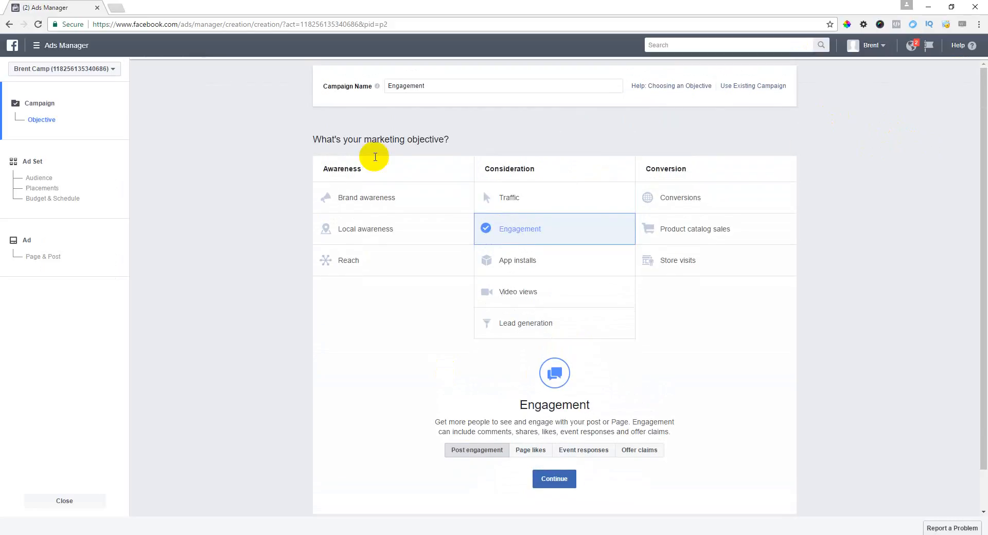
left_click_drag(437, 83, 384, 84)
left_click(443, 86)
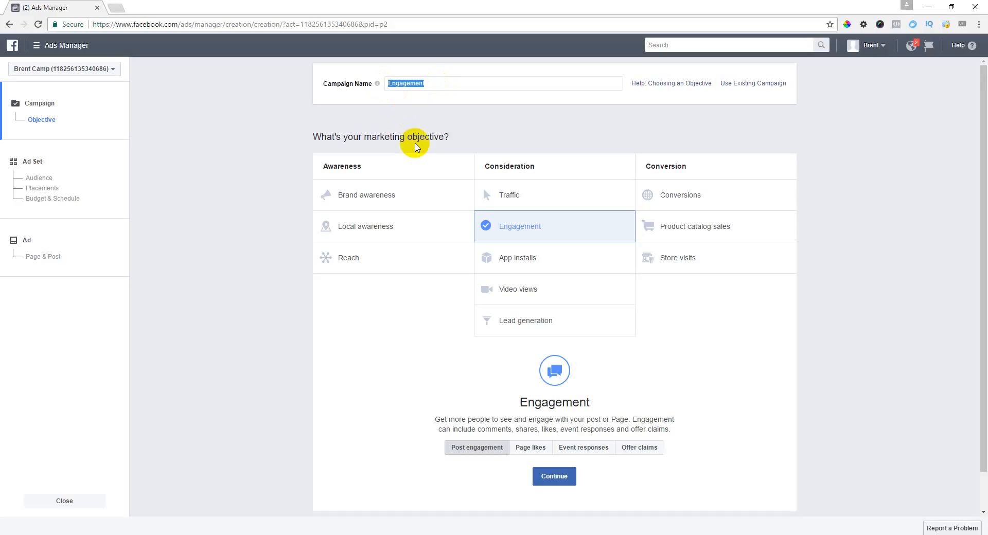
type("Test Post Campaign")
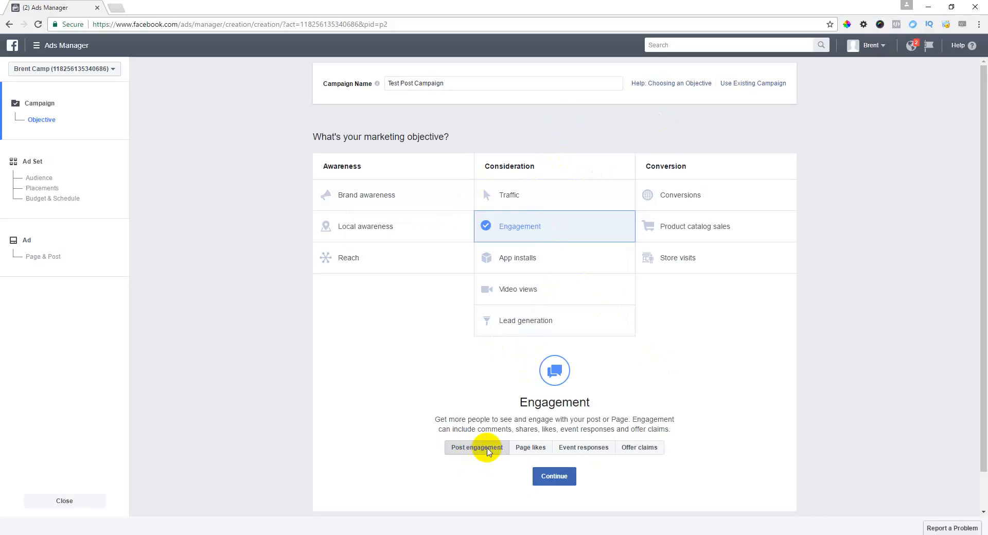
left_click(555, 477)
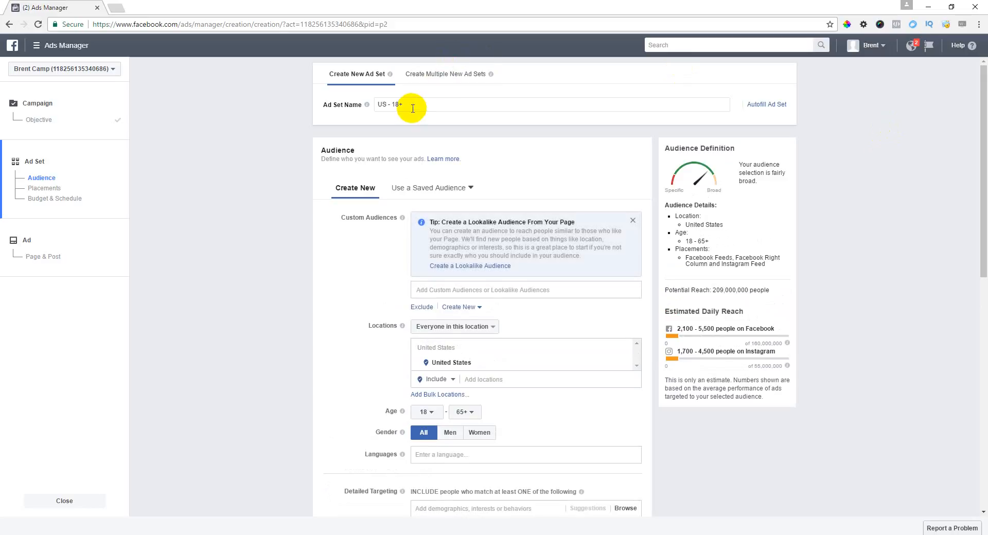
Step: Rename the ad set to 'Test Post' and close both lookalike audience tips
left_click_drag(419, 103, 355, 101)
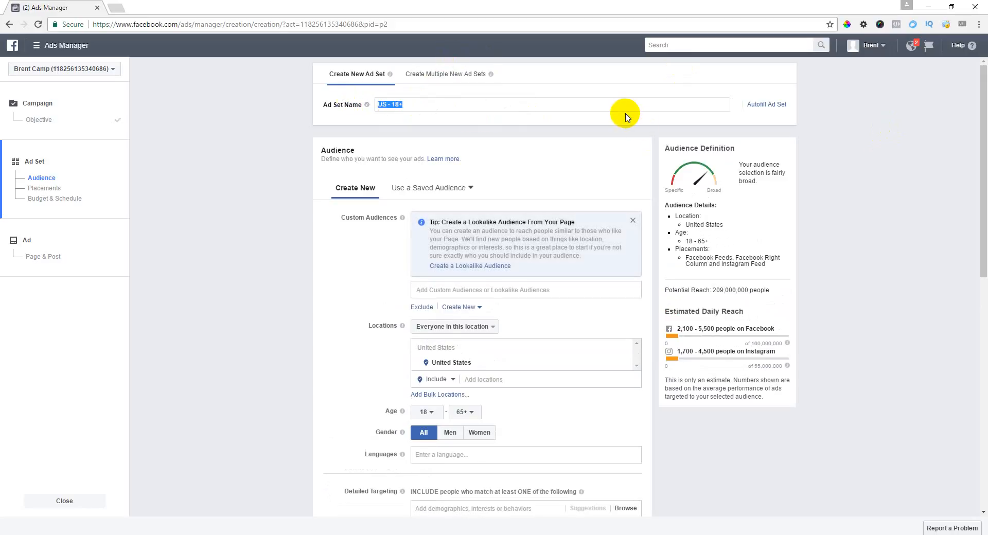
type("Test")
type("Post")
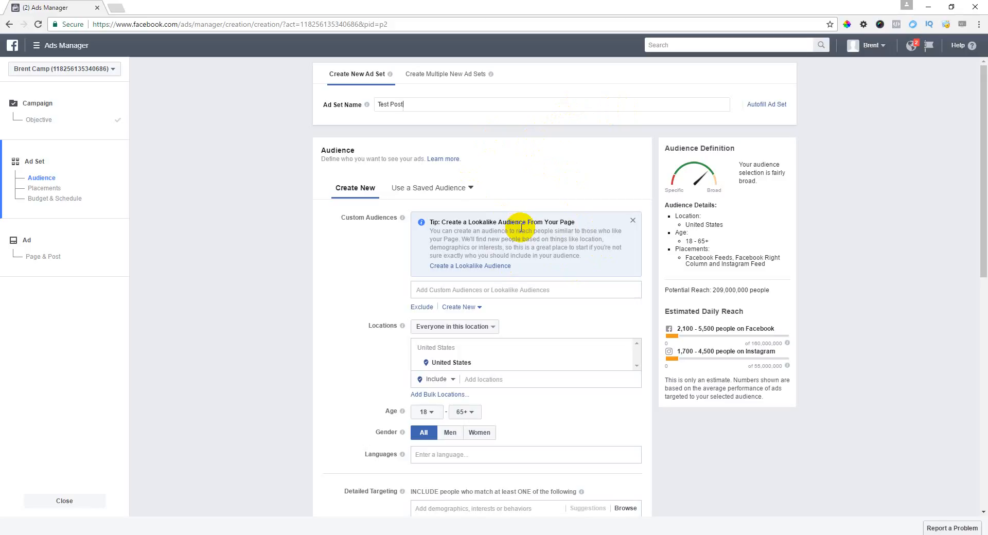
left_click(633, 220)
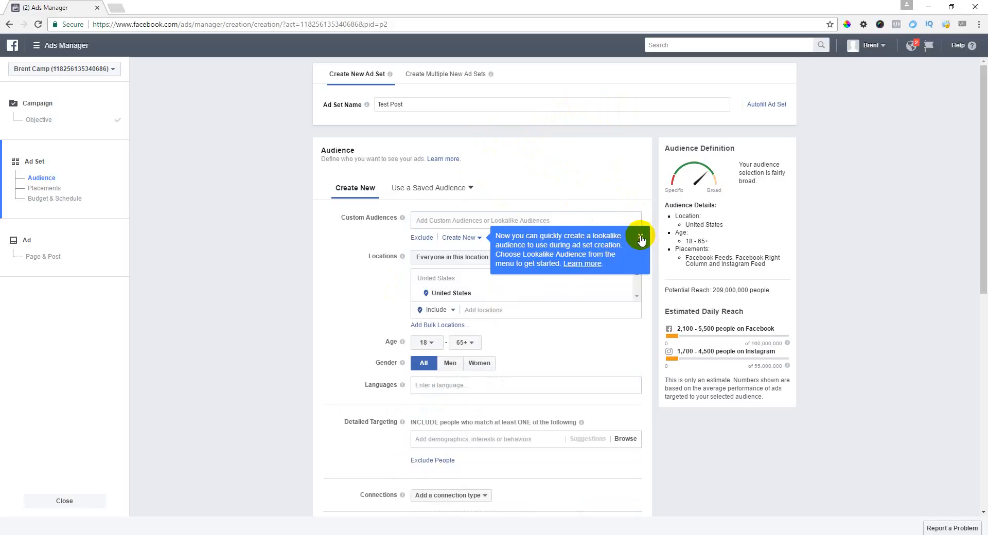
left_click(641, 237)
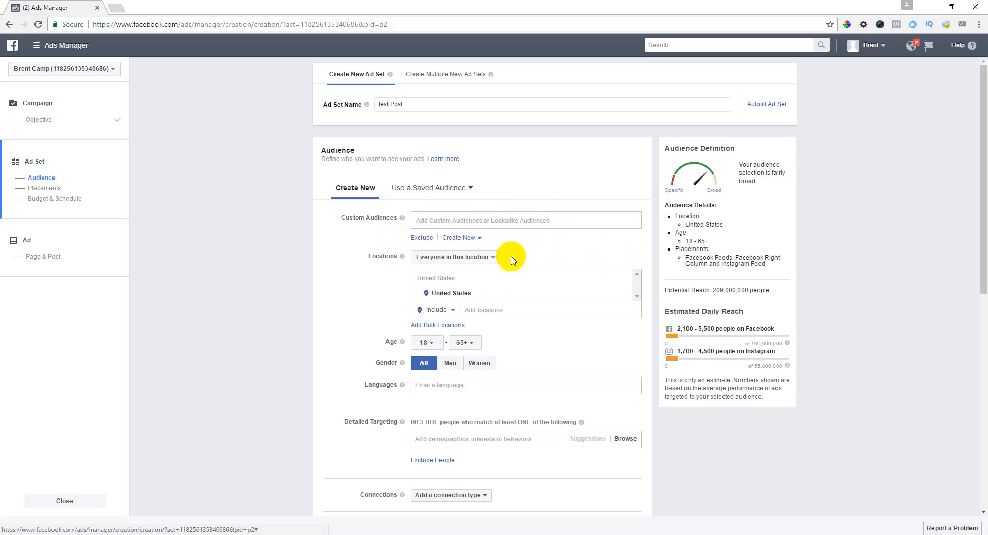
Step: Target only people who live in Colts Neck, New Jersey
left_click(490, 257)
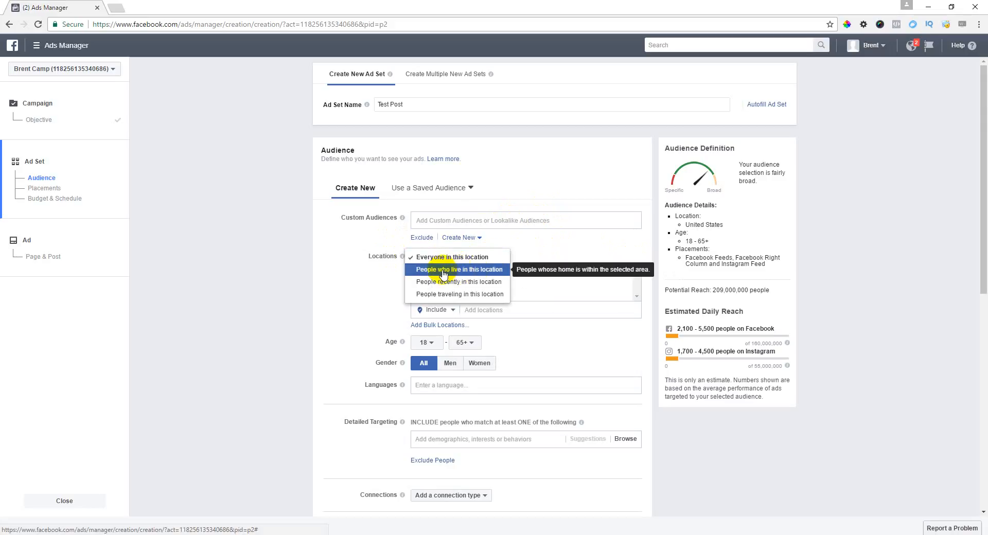
left_click(488, 269)
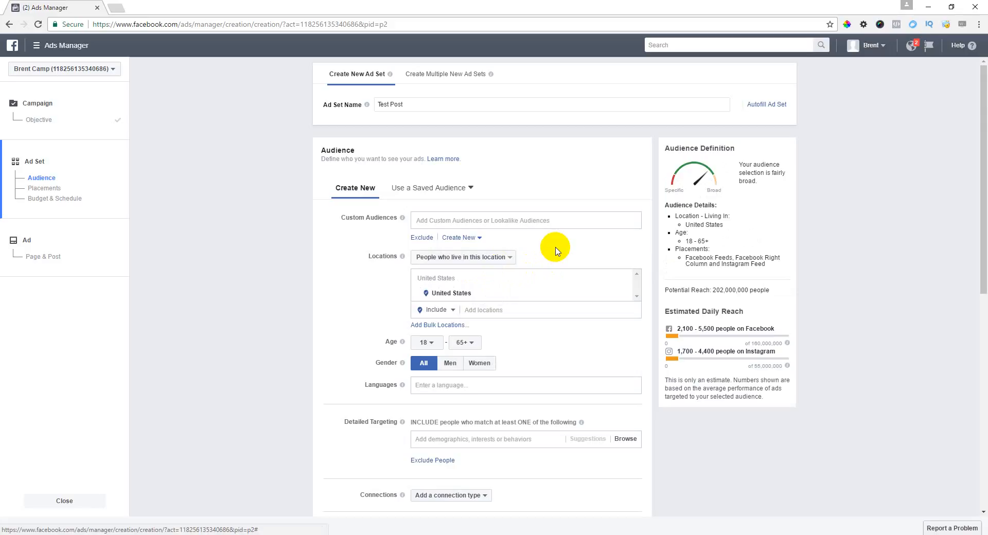
left_click(509, 311)
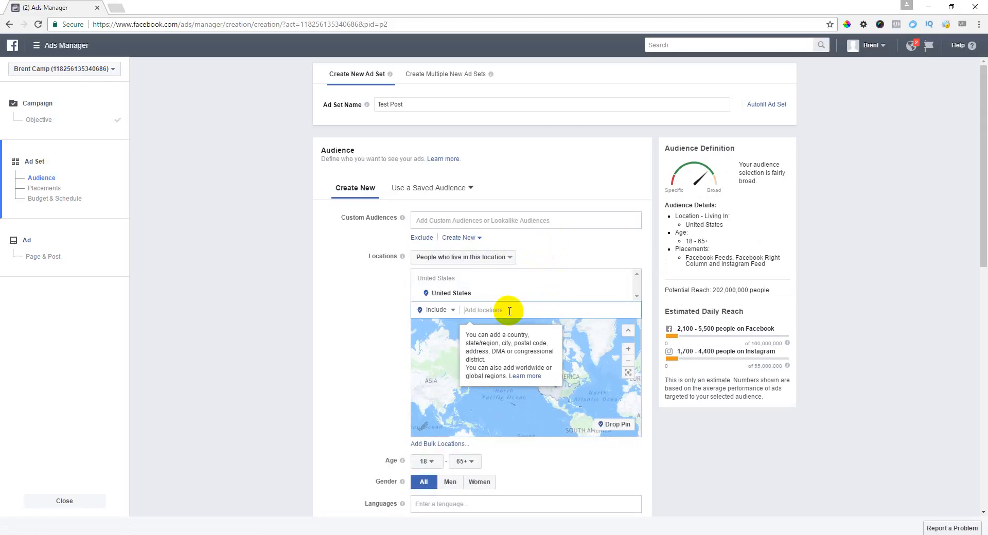
type("colts")
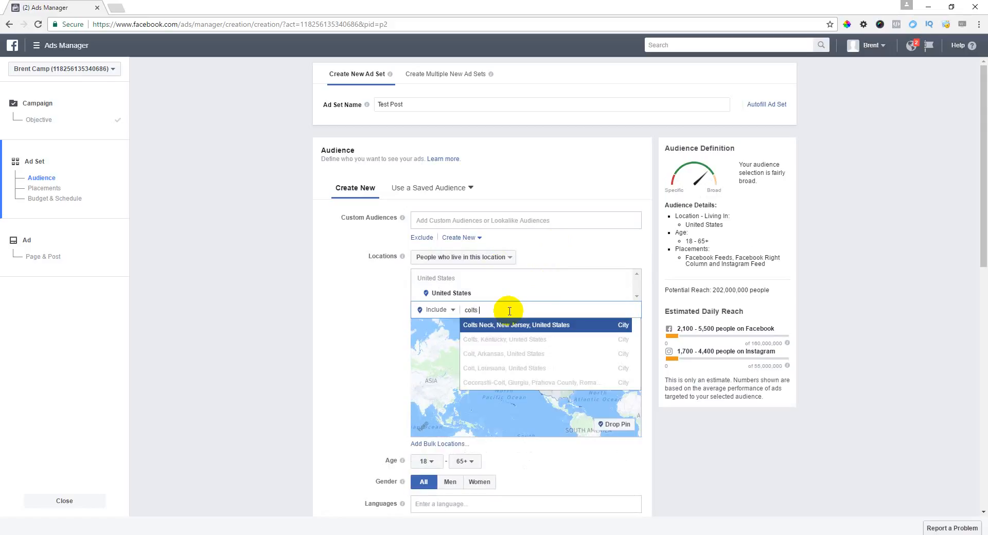
left_click(539, 325)
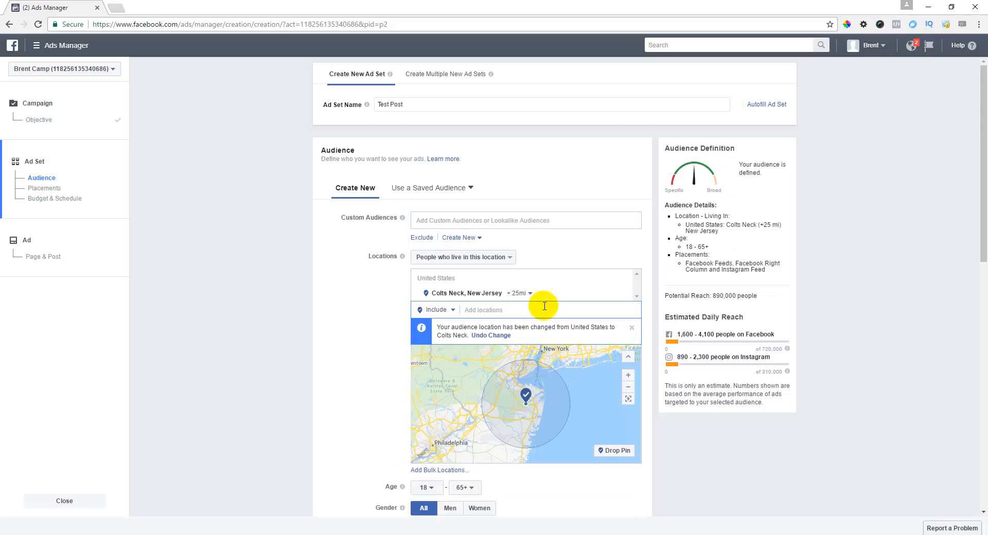
Step: Change the Colts Neck radius from 25 to 40 miles
left_click(518, 292)
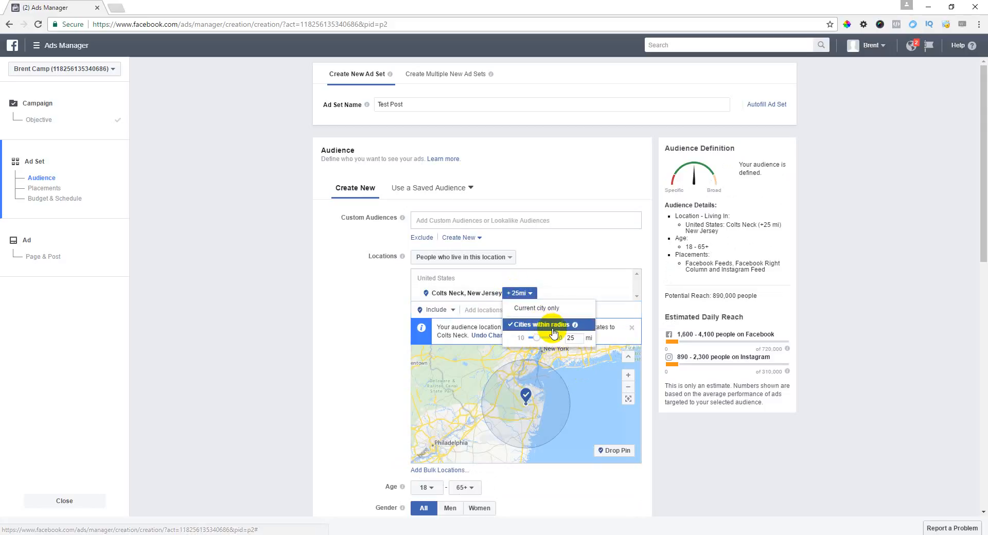
left_click(572, 337)
type("40")
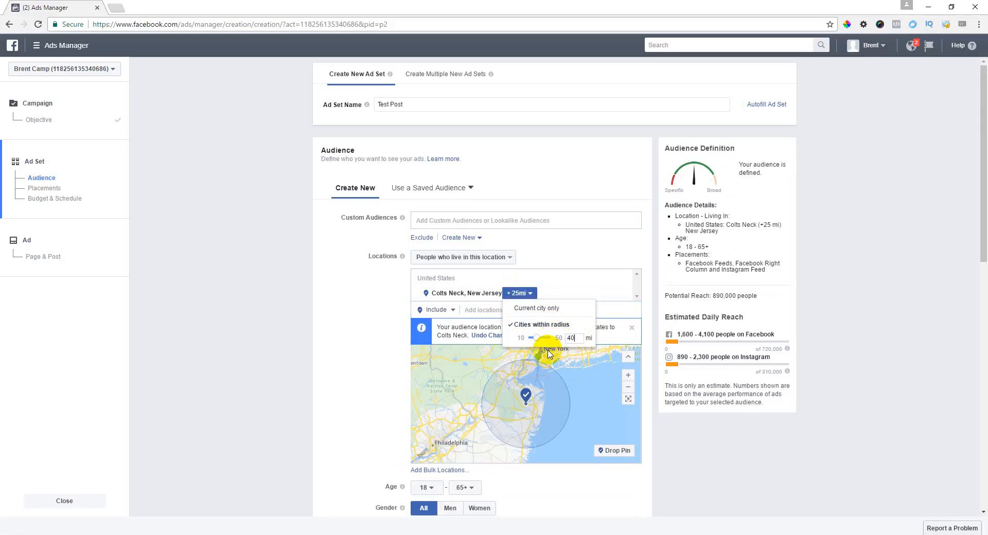
left_click(548, 354)
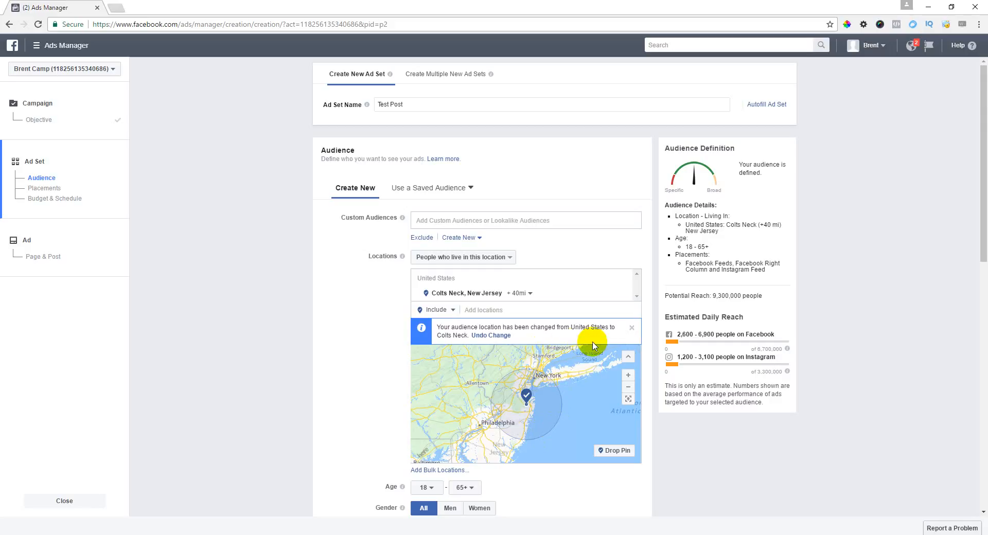
Step: Set the minimum age to 35 and the maximum age to 50
scroll(551, 345, "down", 1)
scroll(514, 391, "down", 2)
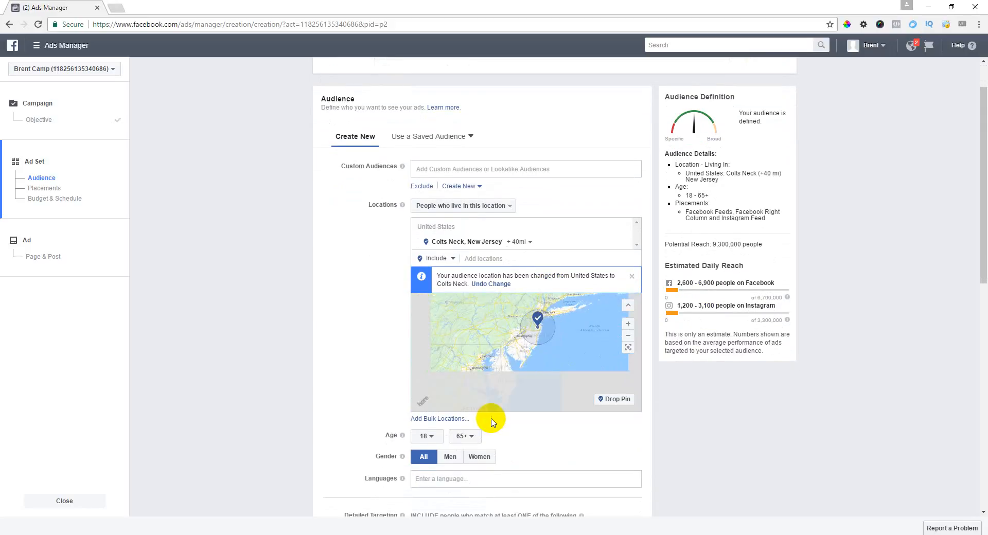
scroll(494, 411, "down", 3)
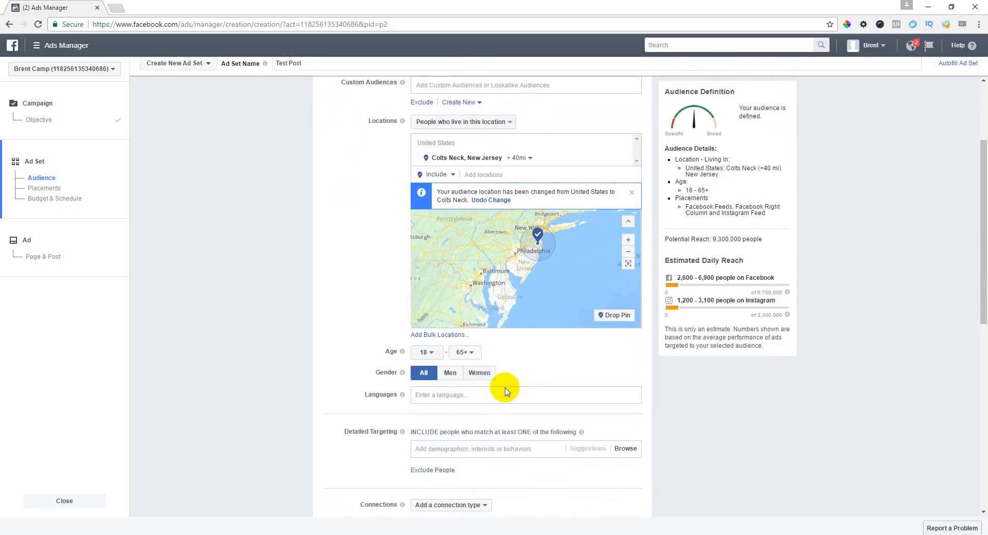
left_click(429, 359)
scroll(427, 298, "down", 3)
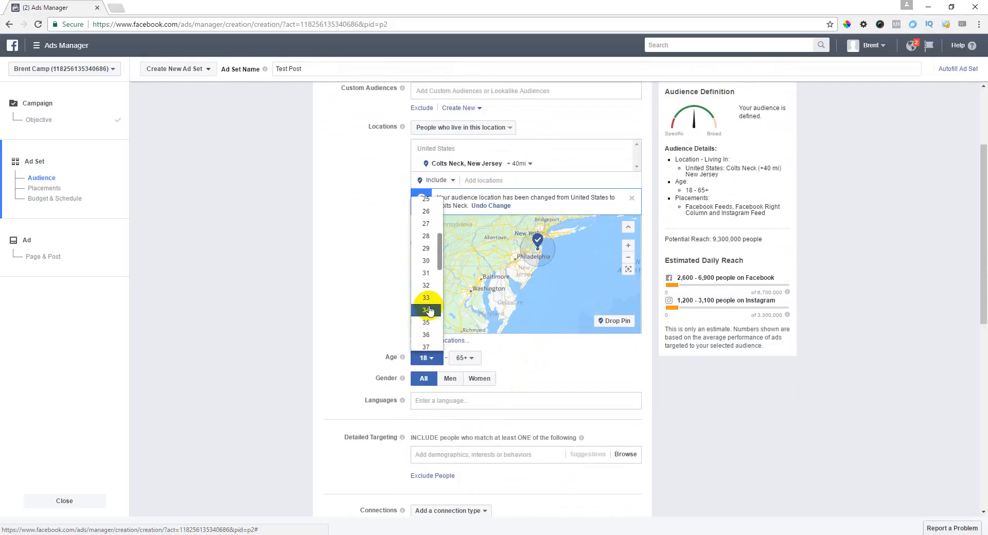
left_click(428, 322)
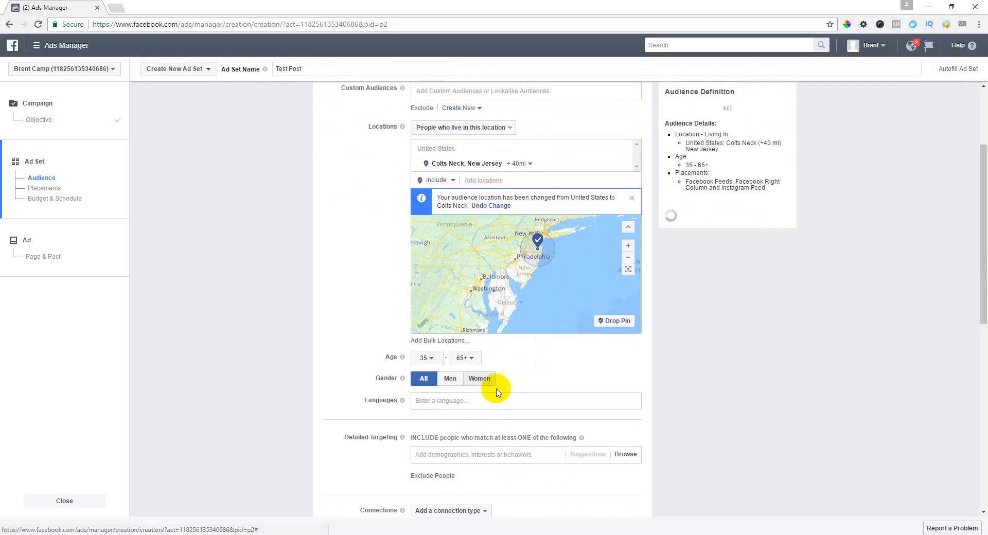
left_click(471, 361)
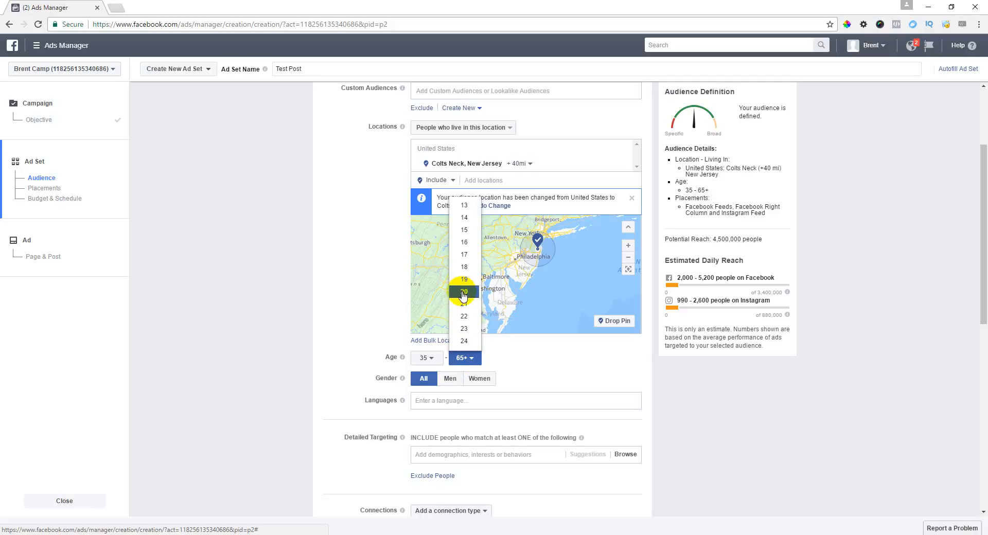
scroll(464, 296, "down", 6)
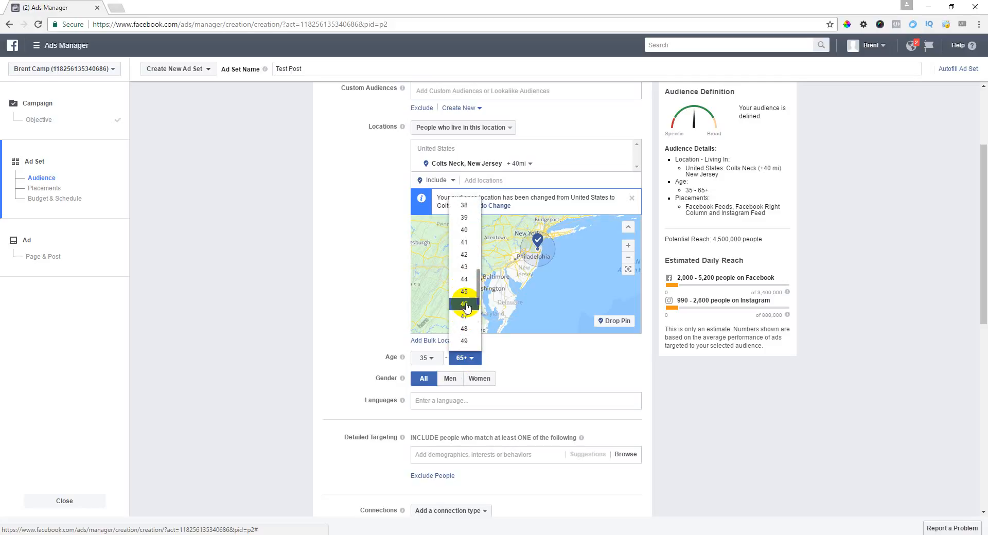
scroll(465, 288, "down", 2)
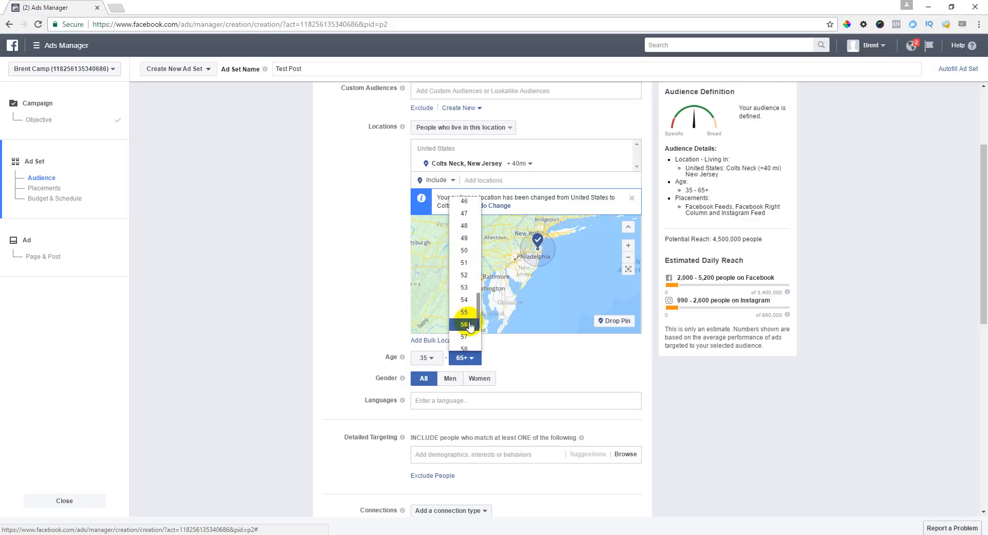
left_click(464, 250)
scroll(533, 358, "down", 1)
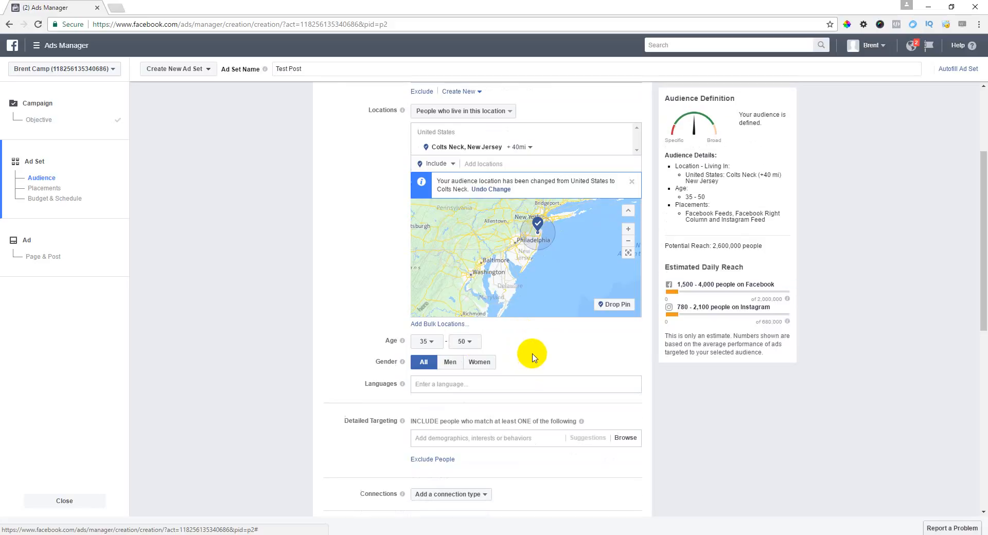
scroll(532, 358, "down", 3)
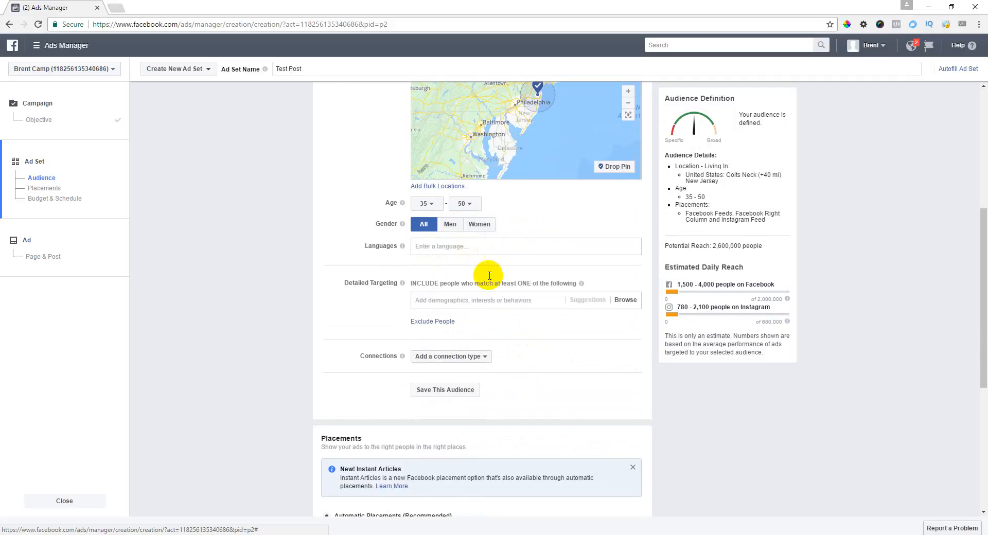
Step: Add Zillow and Trulia as detailed targeting interests
left_click(471, 302)
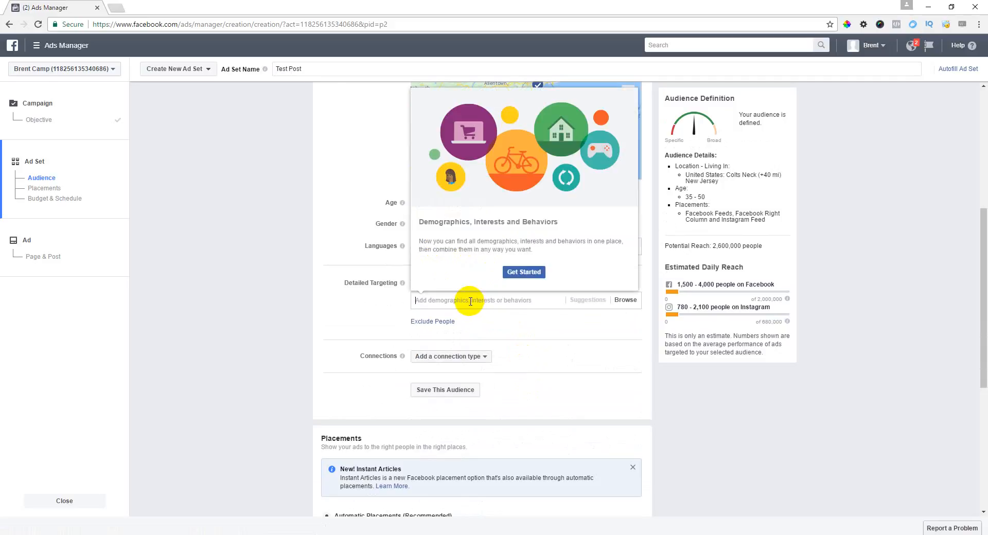
left_click(520, 334)
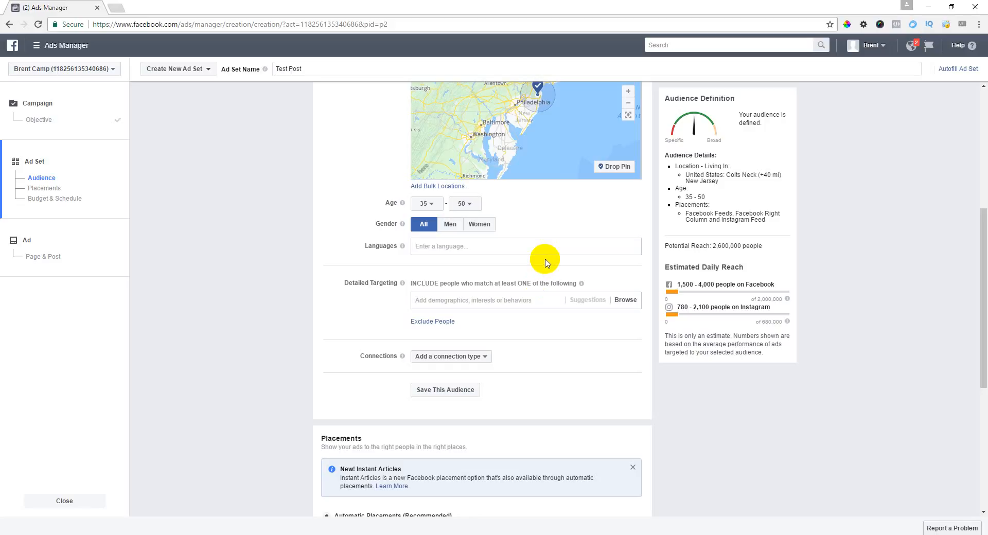
type("Zillow")
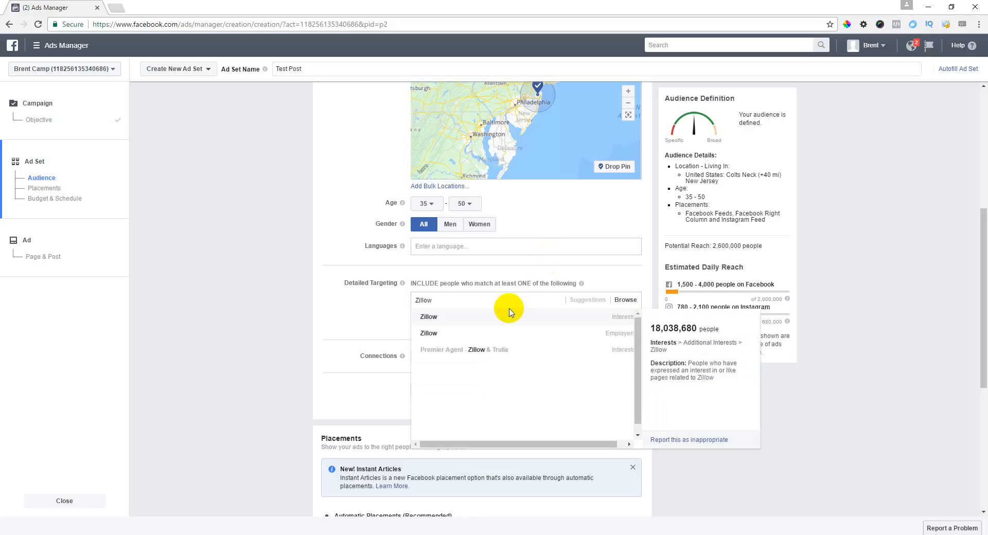
left_click(490, 318)
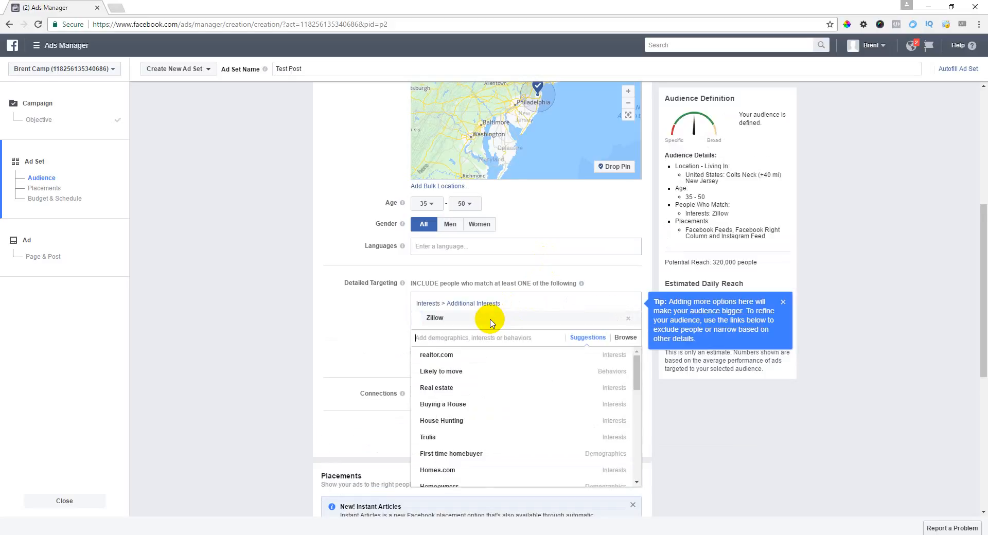
type("Tr")
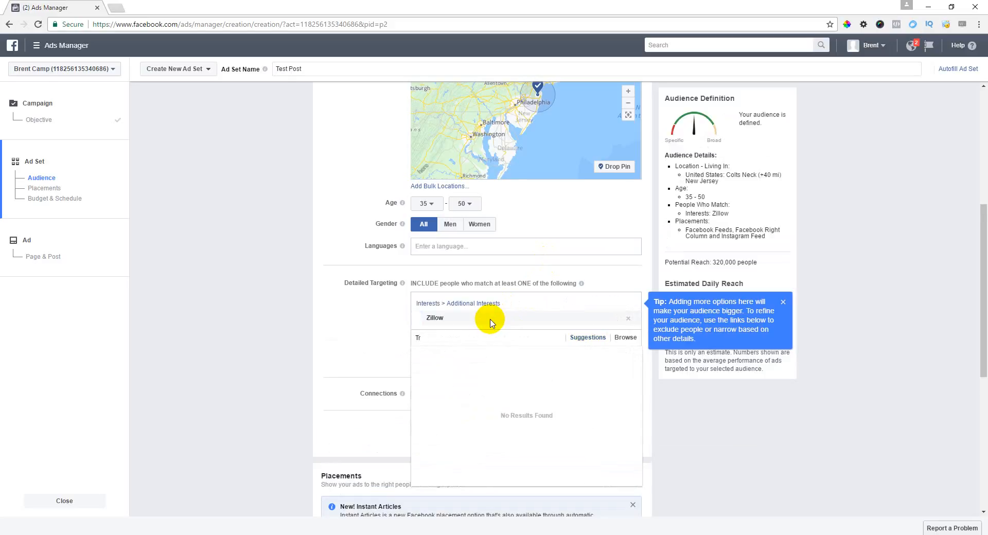
type("ulia")
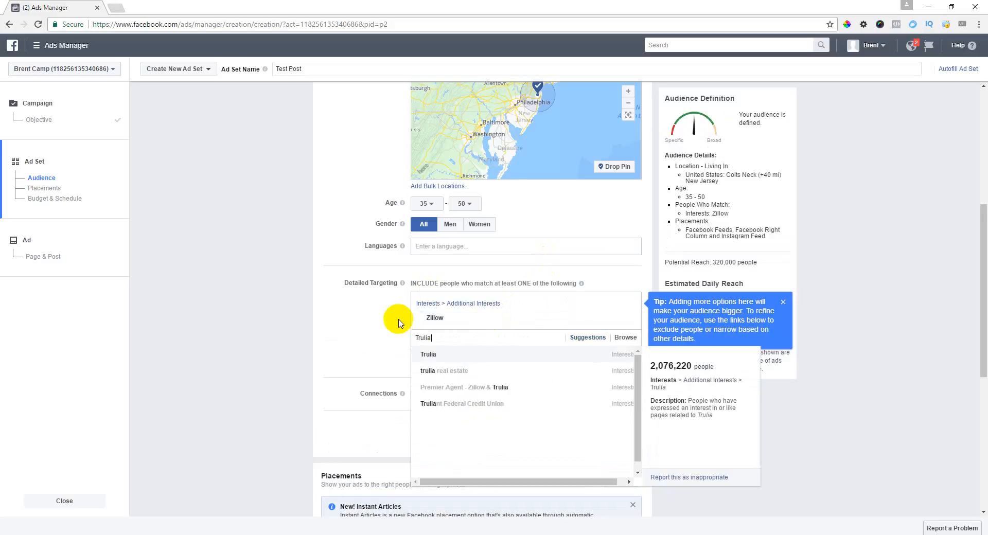
left_click(439, 349)
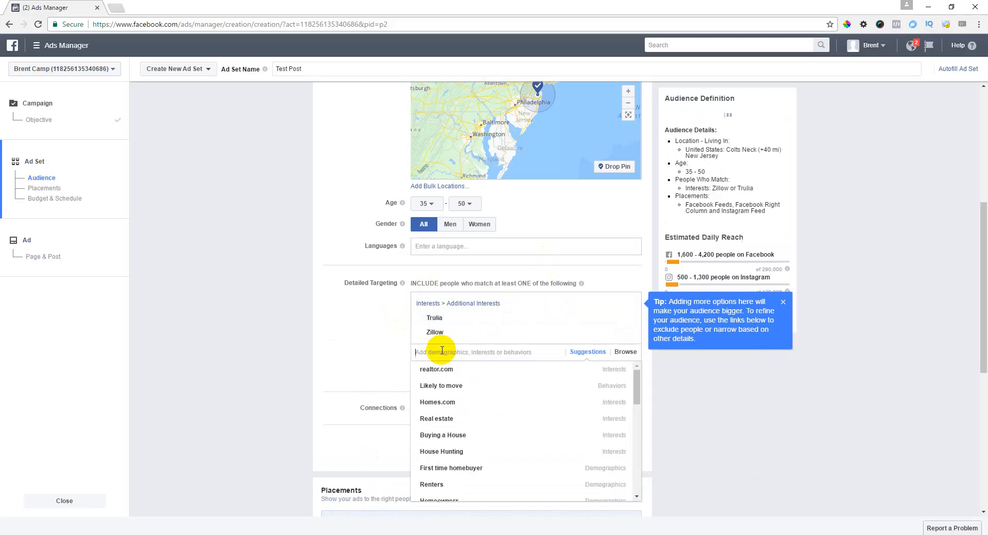
Step: Add realtor.com, Homes.com and the Likely to move behavior from the suggestions
left_click(453, 374)
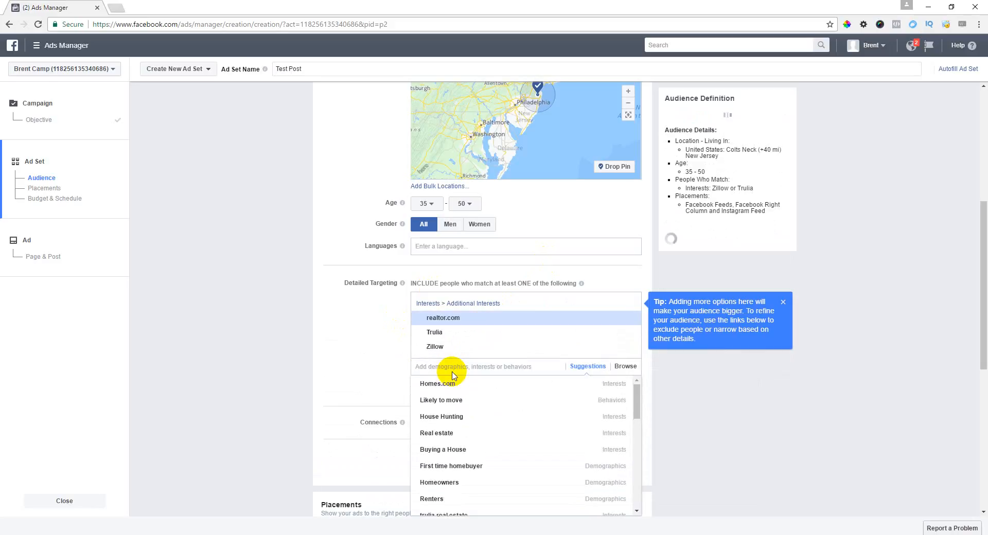
mouse_move(467, 387)
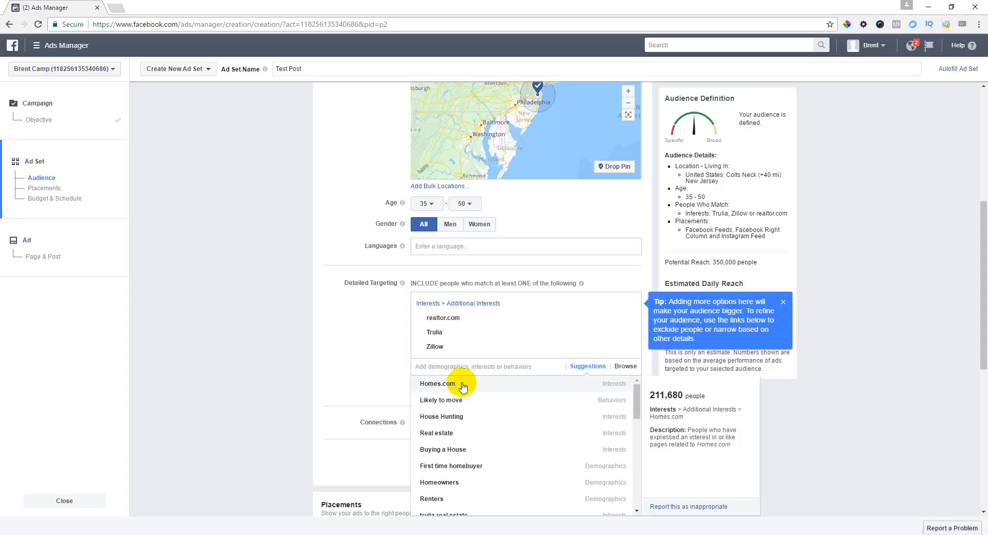
left_click(463, 385)
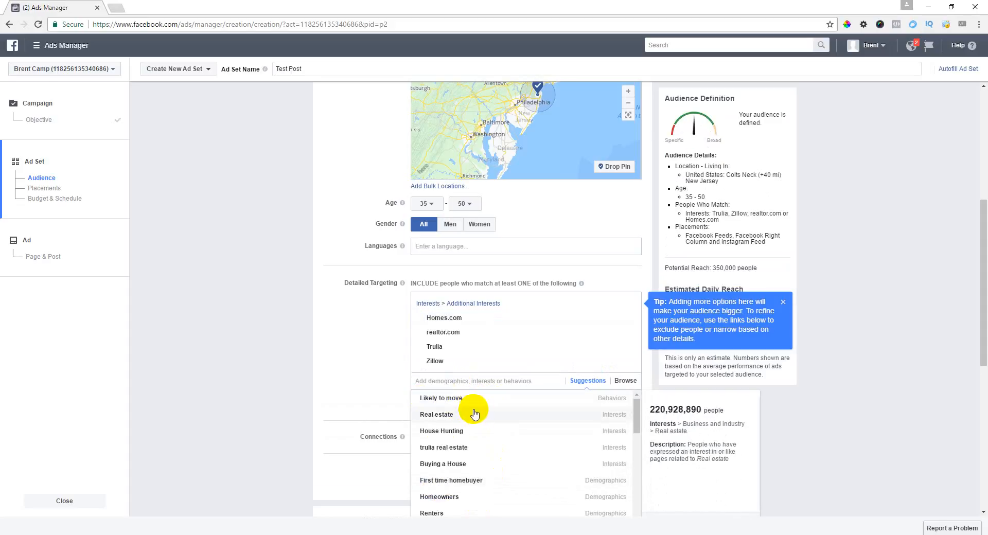
left_click(466, 399)
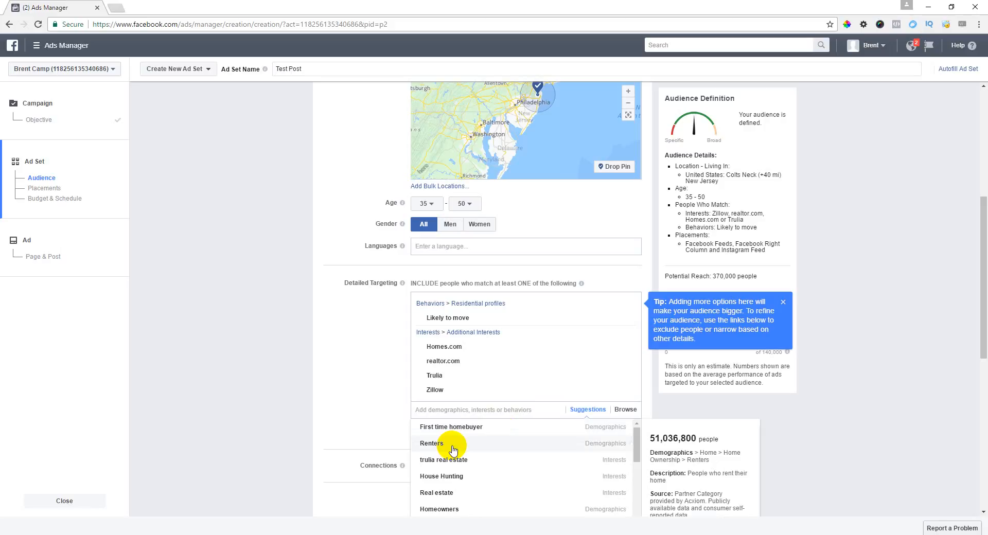
Step: Add House Hunting, Buying a House, homeowner and the Homeowners demographic to targeting
left_click(462, 480)
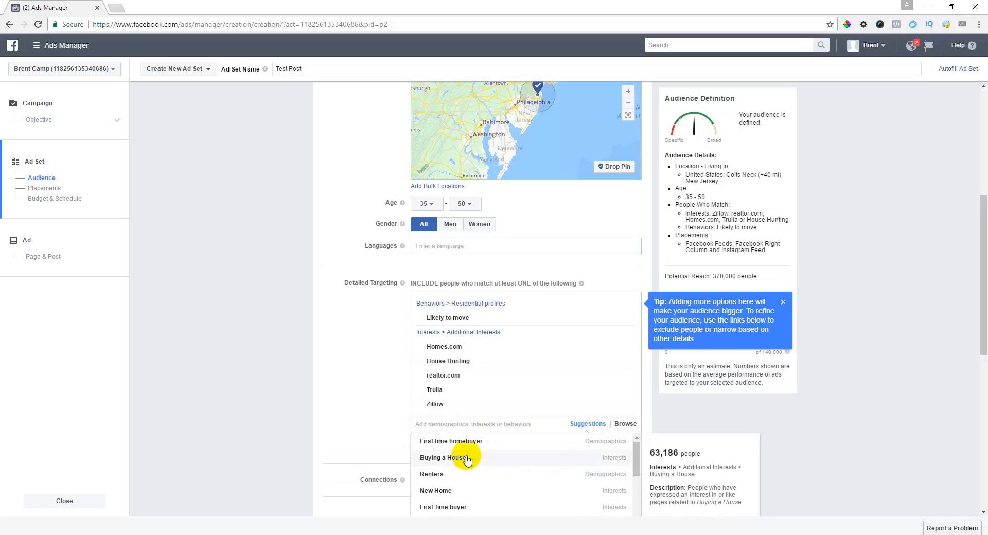
left_click(462, 459)
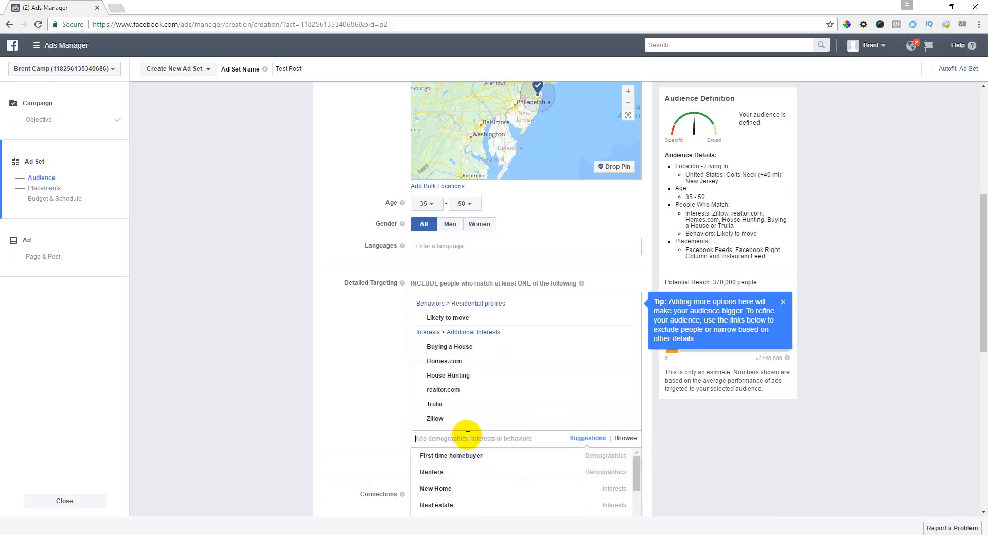
type("Home")
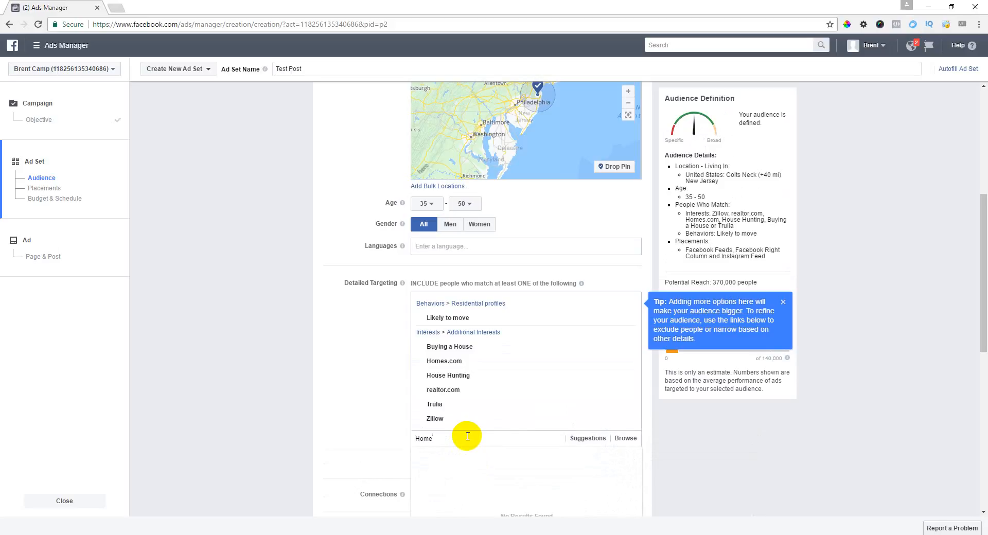
type("owner")
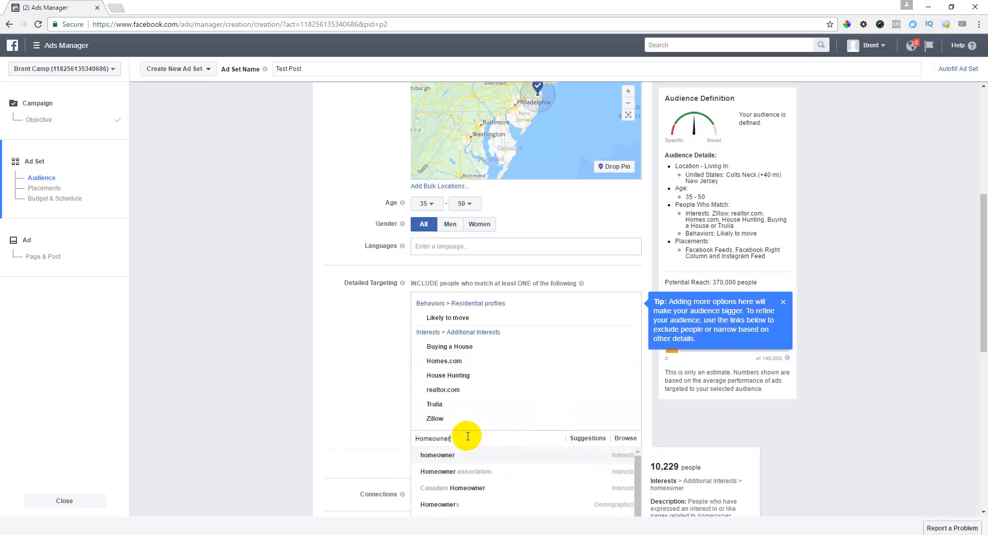
left_click(450, 457)
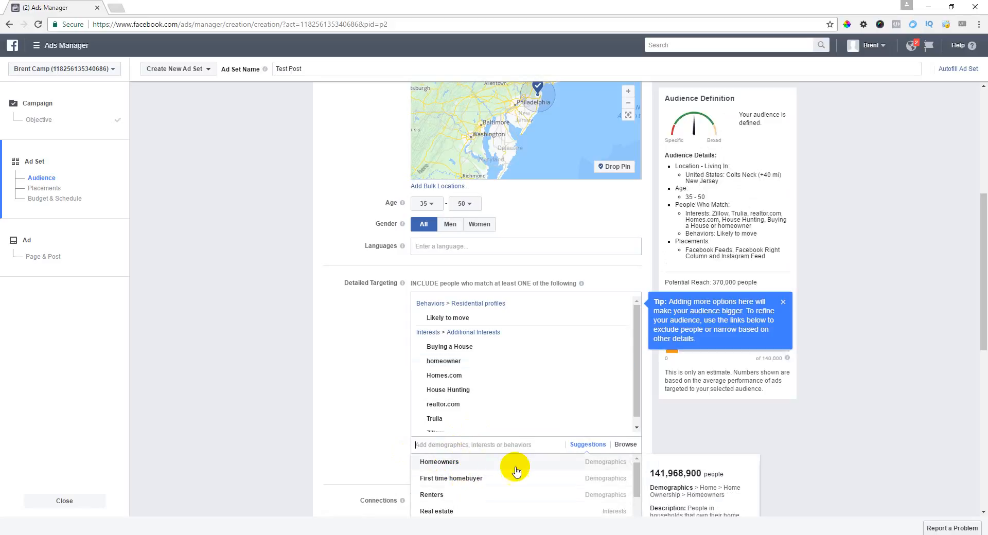
left_click(616, 463)
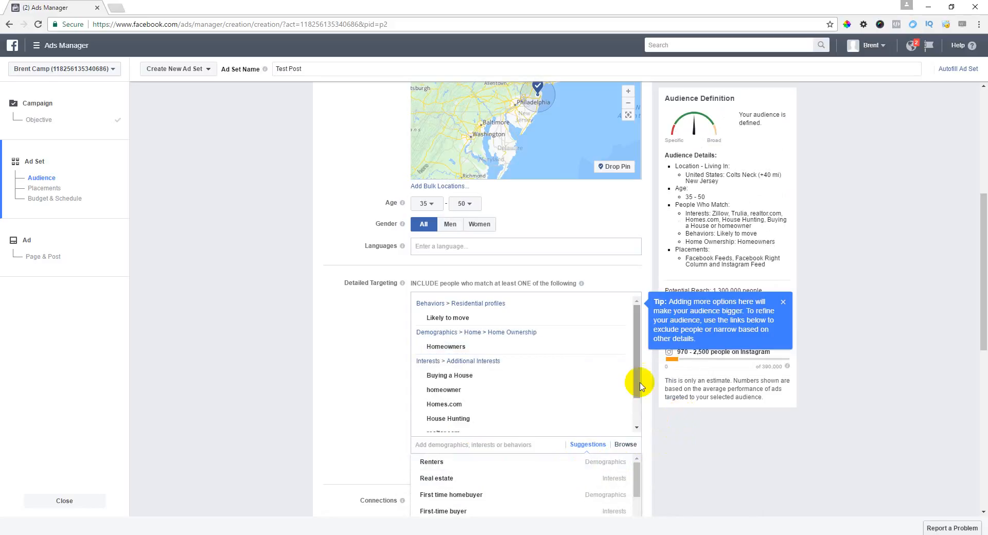
Step: Close the suggestions and start an Exclude People list
left_click_drag(636, 380, 635, 420)
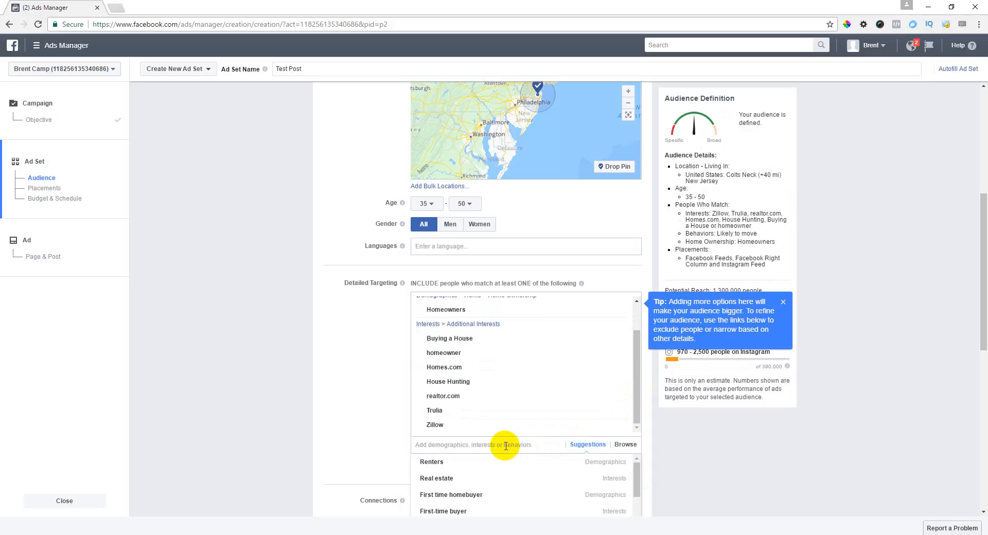
left_click(360, 424)
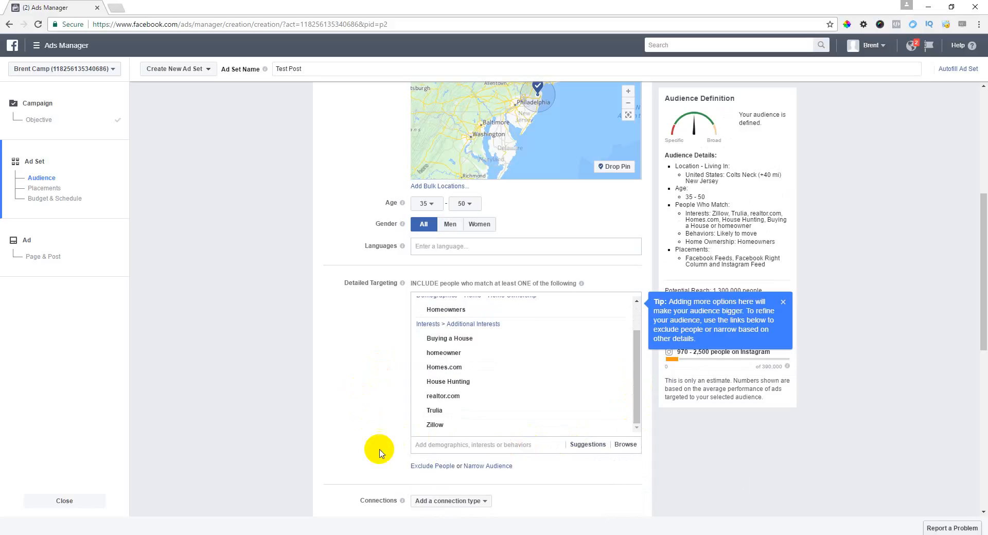
left_click(434, 467)
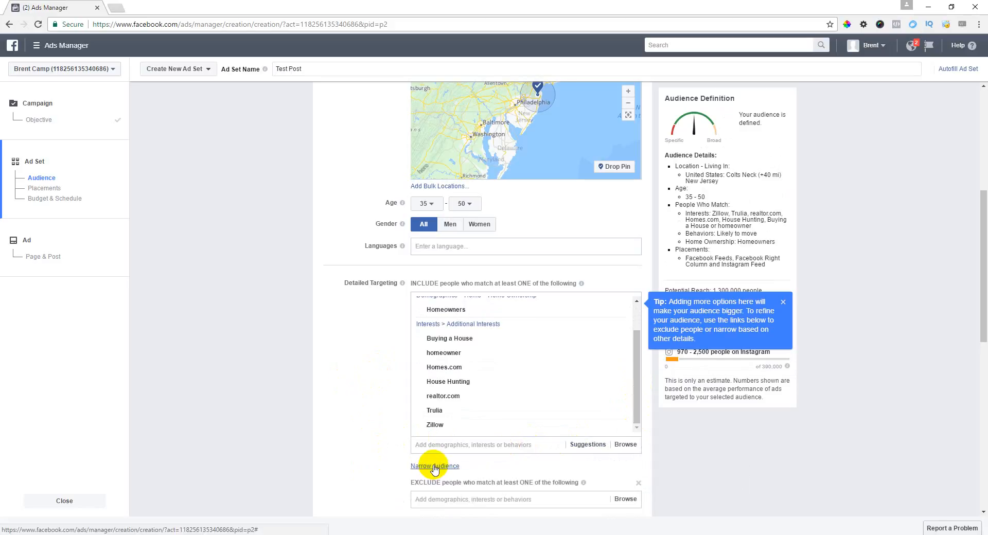
scroll(386, 418, "down", 4)
left_click(436, 297)
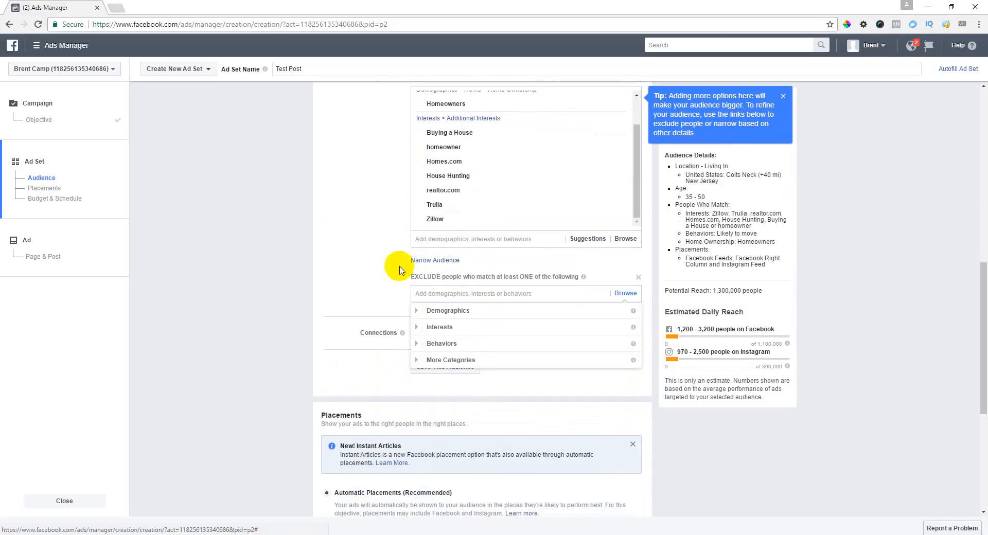
Step: Exclude the REALTOR®; Licensed and Real Estate Agent job titles and the Real estate broker interest
type("REaltors")
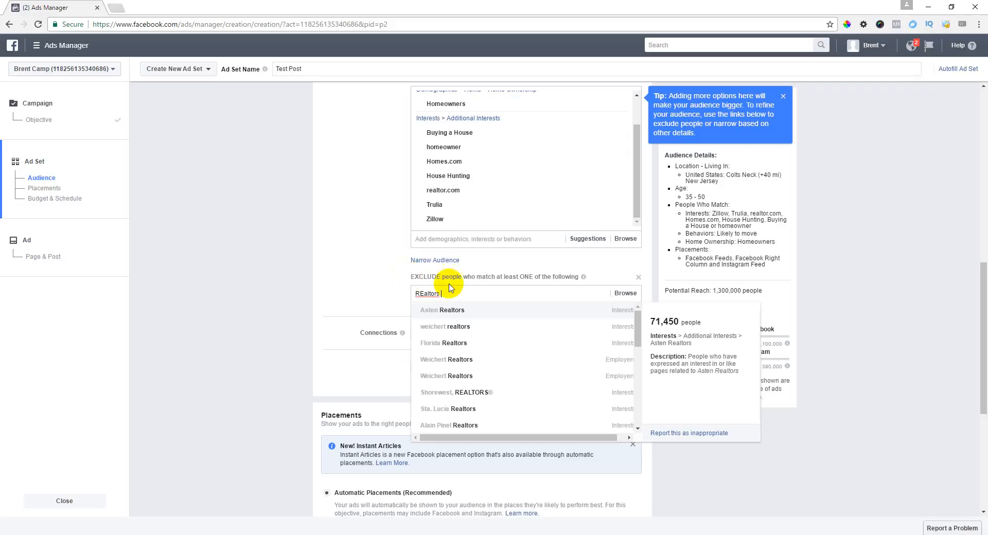
scroll(522, 389, "down", 5)
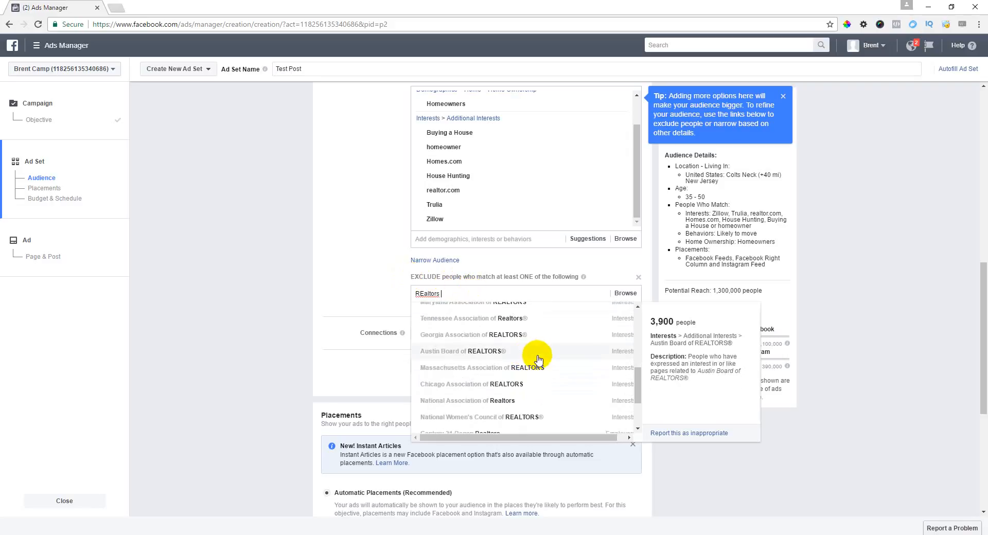
scroll(530, 356, "down", 8)
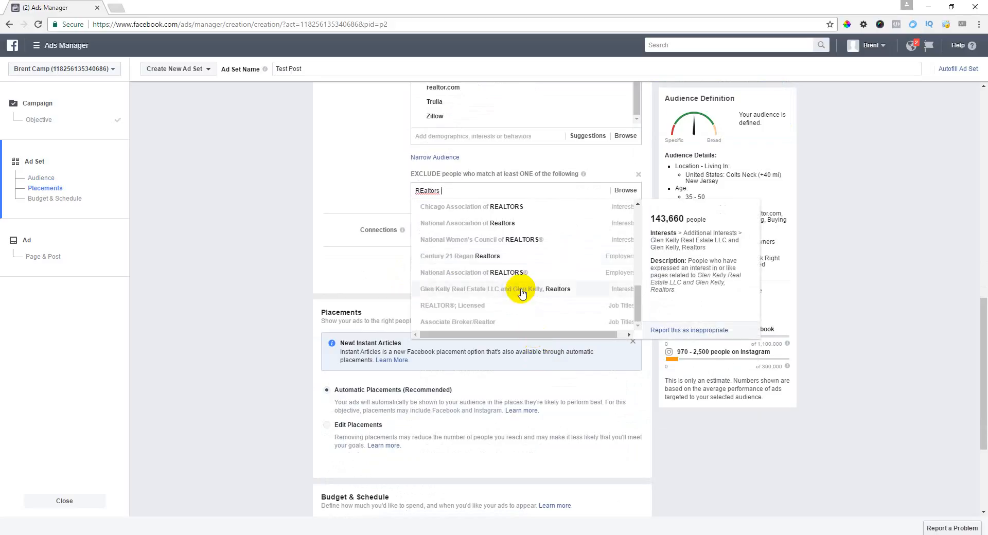
left_click(468, 307)
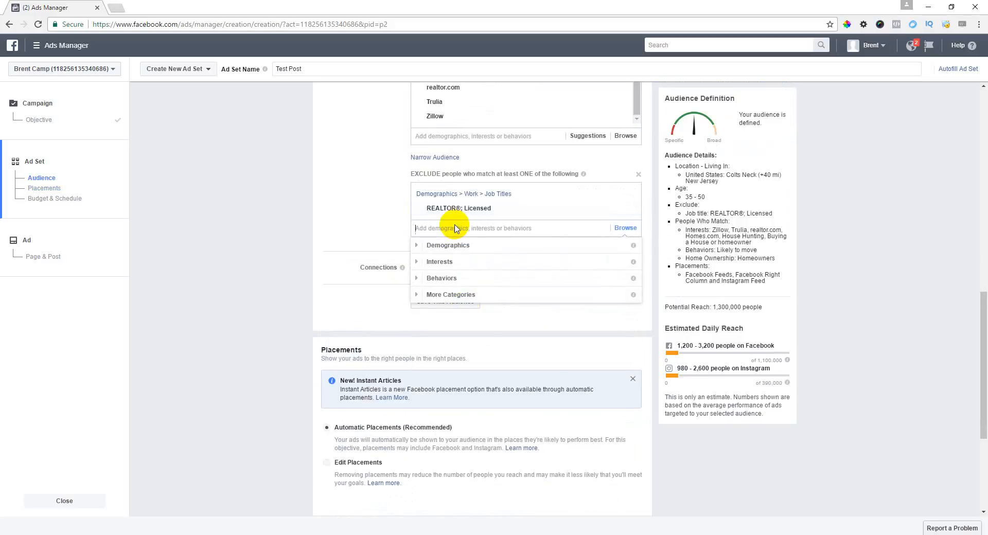
type("real estate agent")
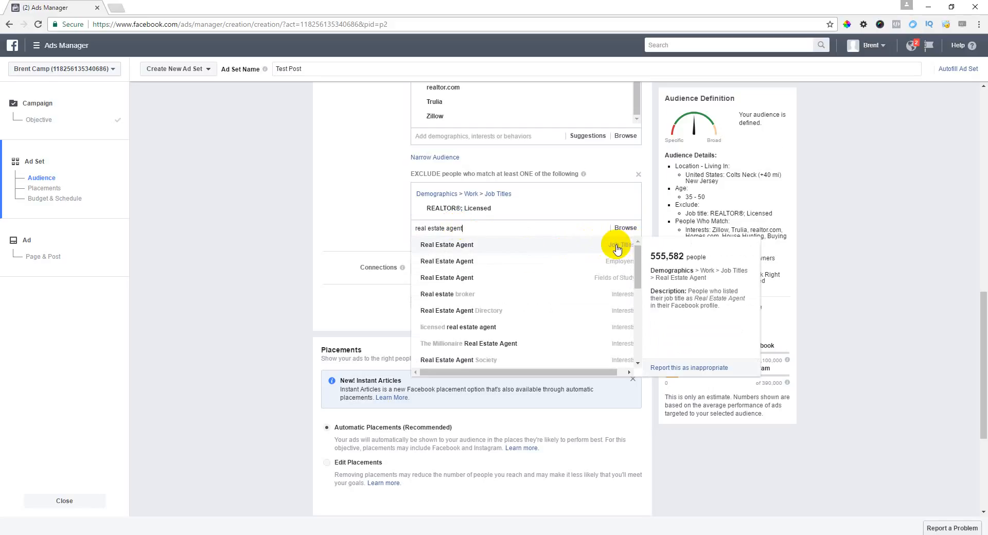
left_click(617, 248)
type("REal")
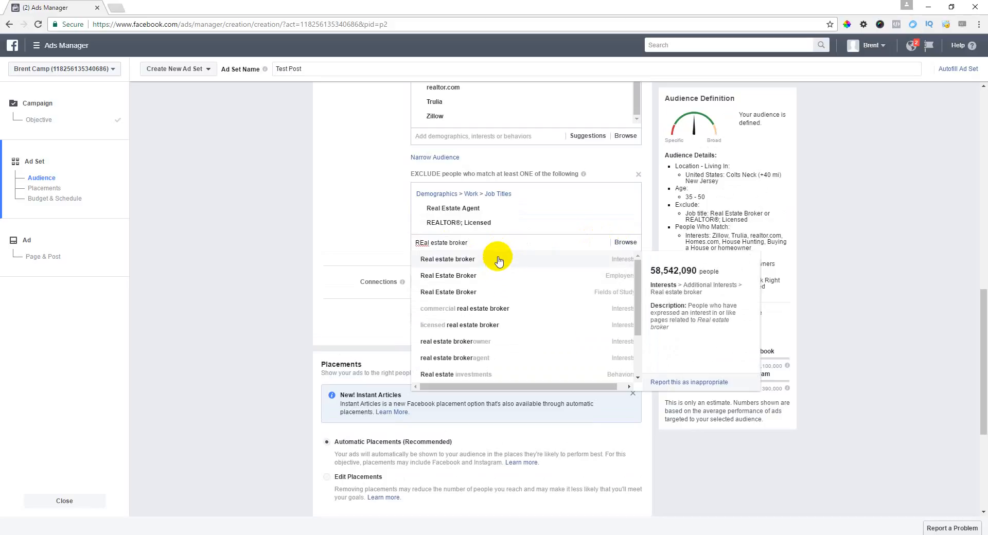
left_click(497, 260)
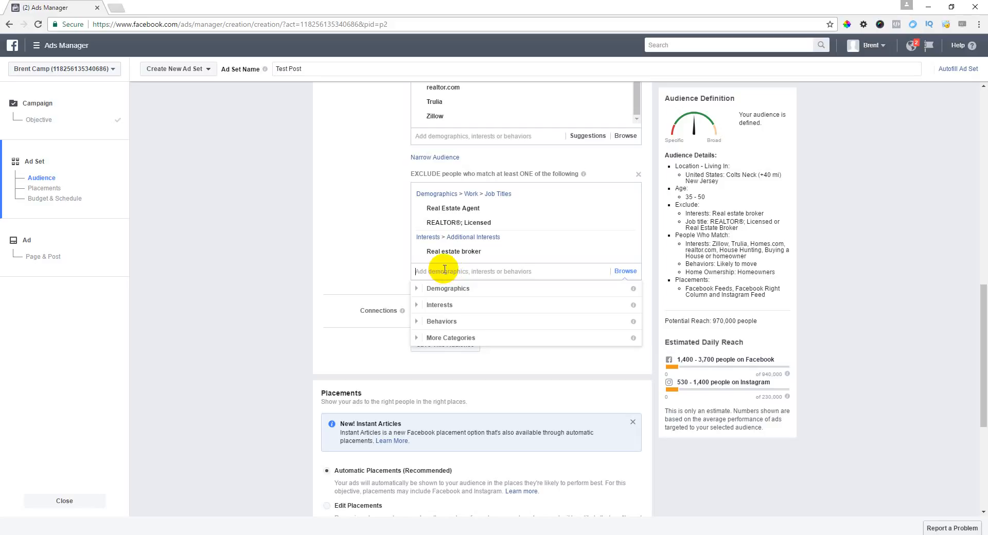
type("zillow")
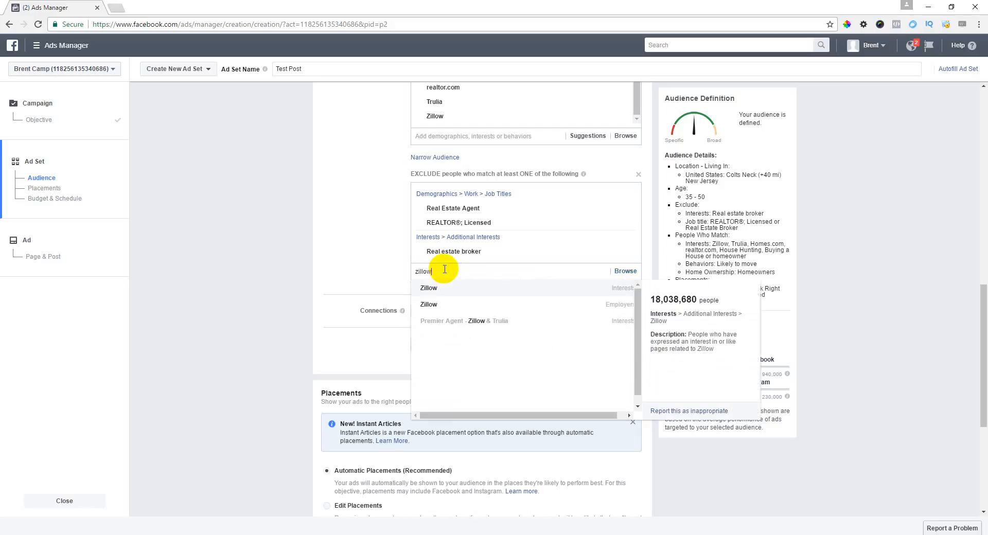
Step: Exclude Premier Agent - Zillow & Trulia, Realtor.com Pro, Realtor Magazine and Real Estate Agent Directory interests
left_click(480, 323)
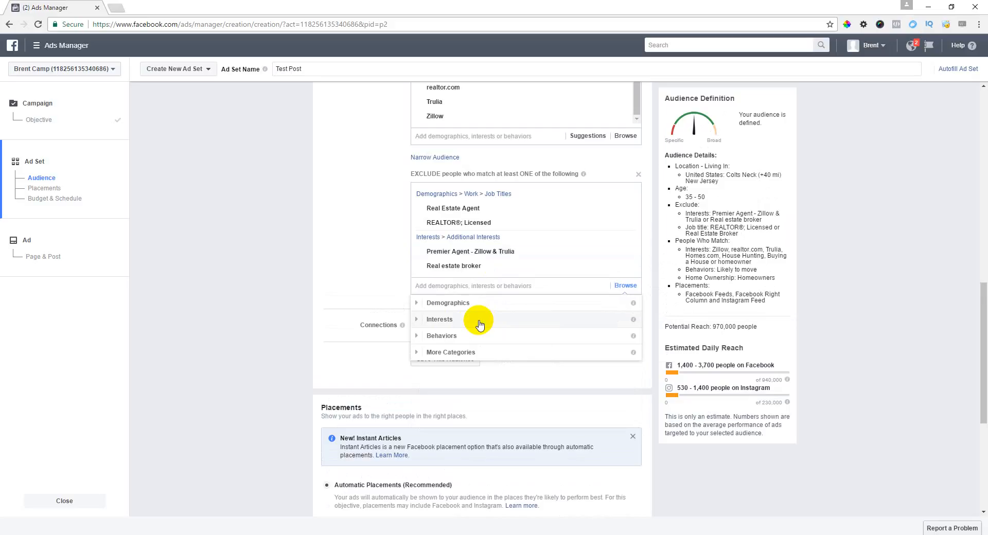
type("realtor.com")
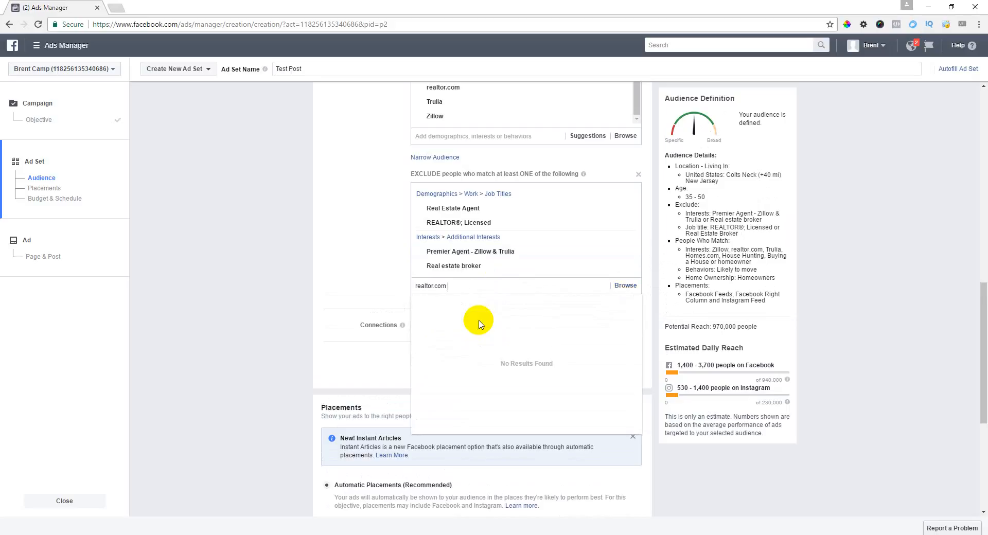
left_click(478, 320)
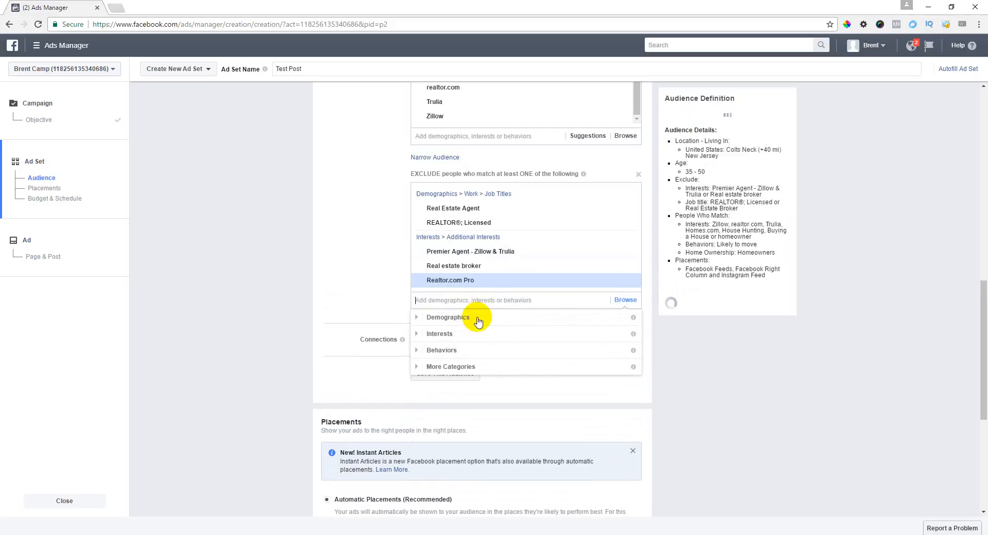
type("realtor")
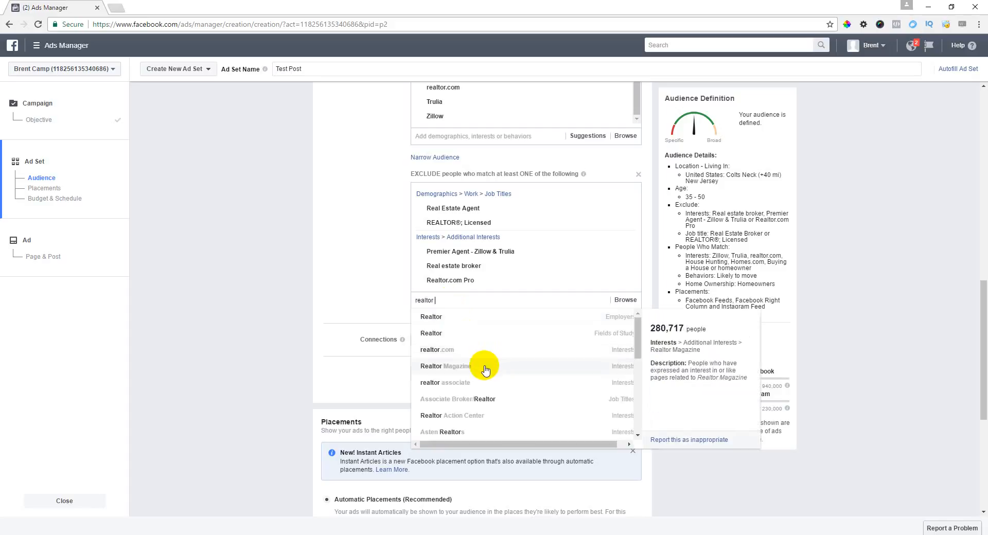
left_click(485, 370)
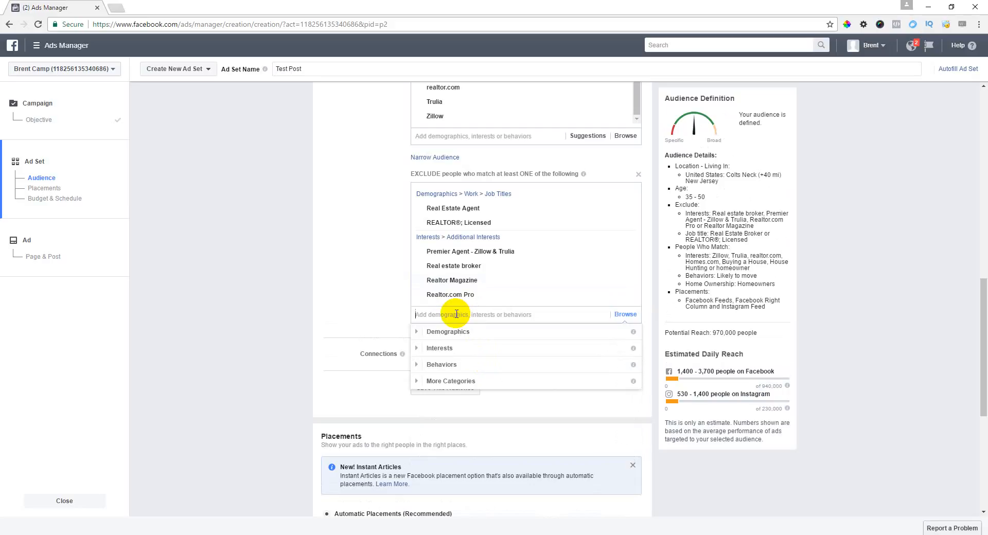
type("rea")
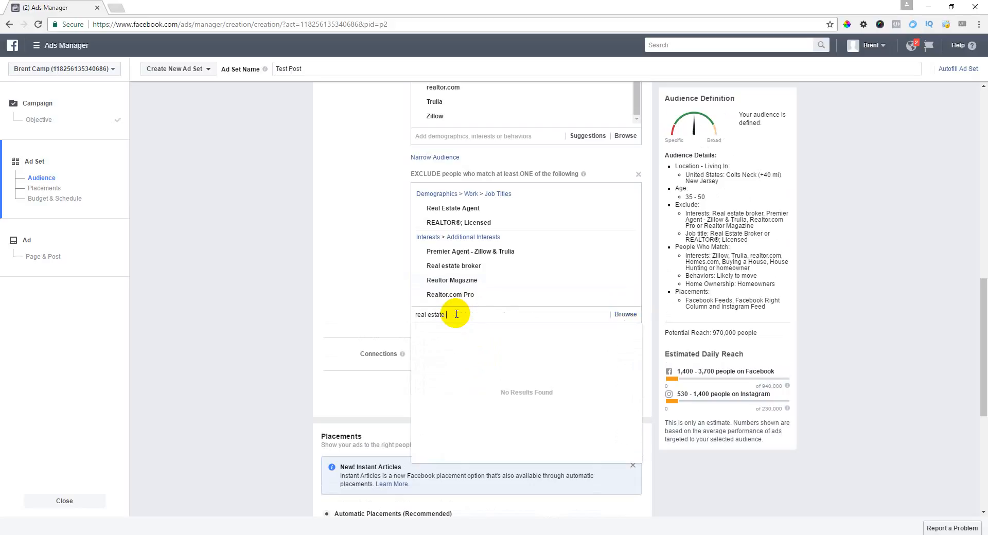
type("l estate")
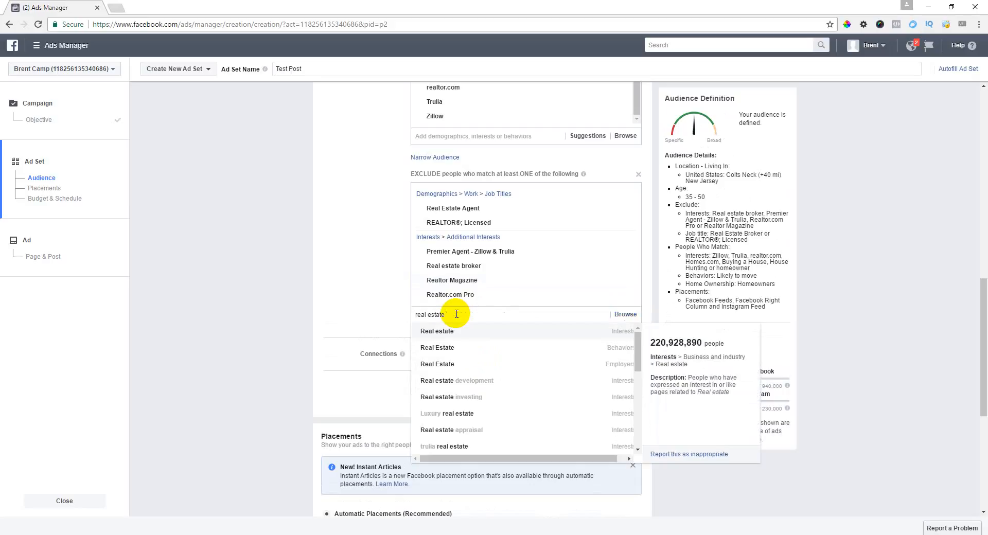
type(" agent")
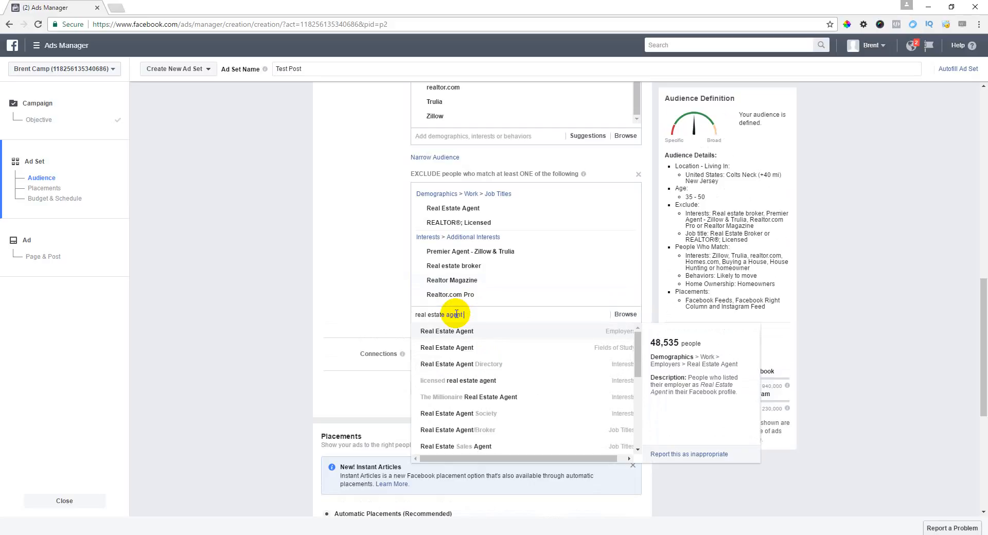
left_click(482, 365)
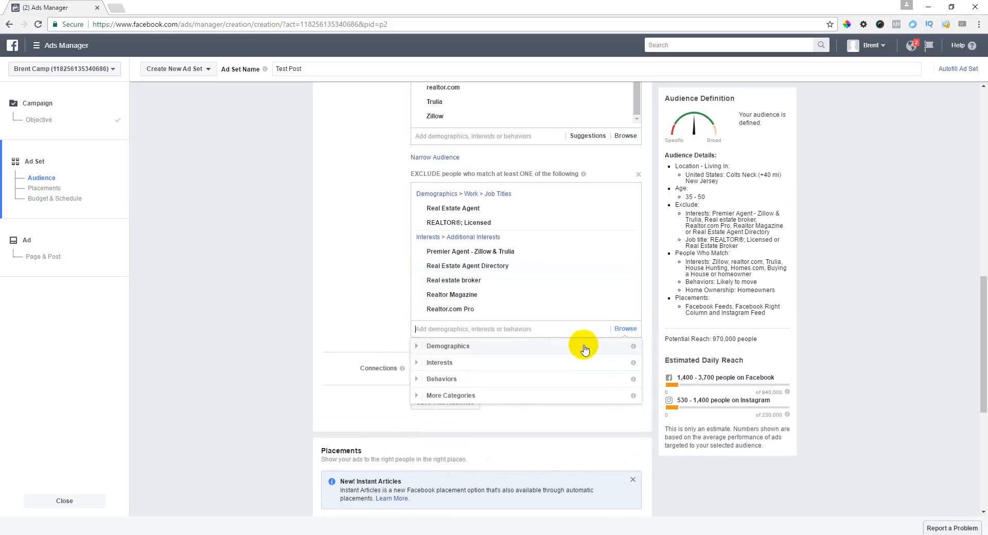
left_click(366, 295)
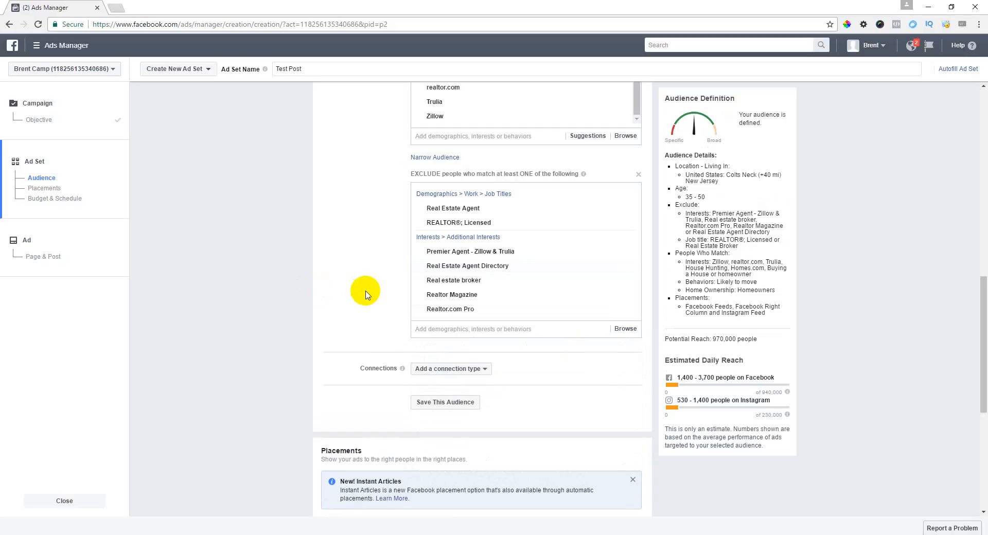
Step: Dismiss the Instant Articles banner and switch to Edit Placements
scroll(364, 294, "down", 3)
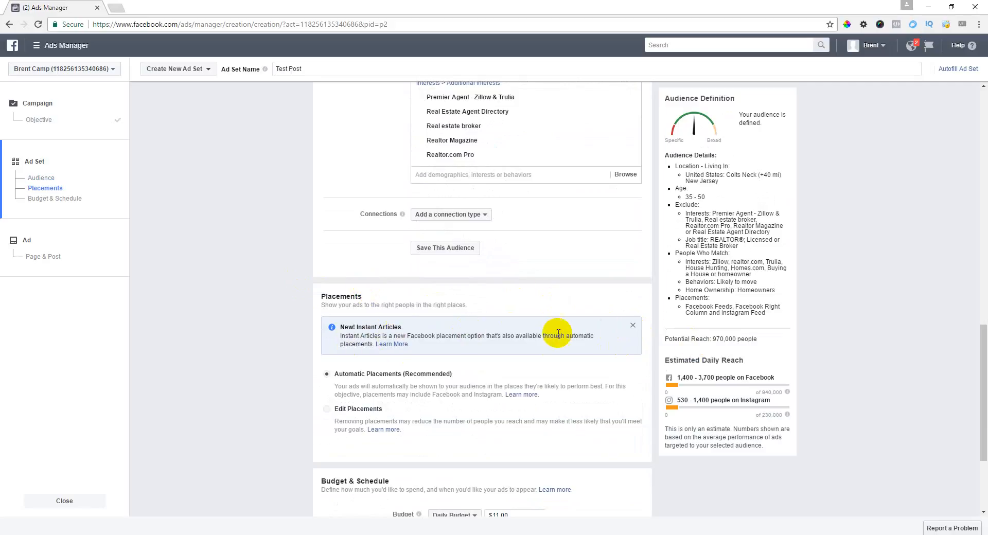
left_click(632, 325)
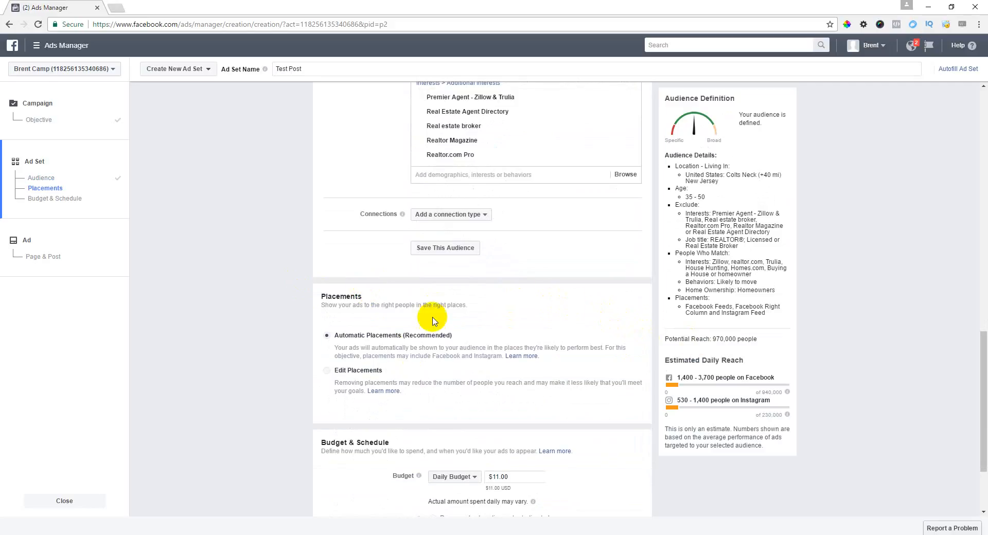
scroll(501, 321, "down", 2)
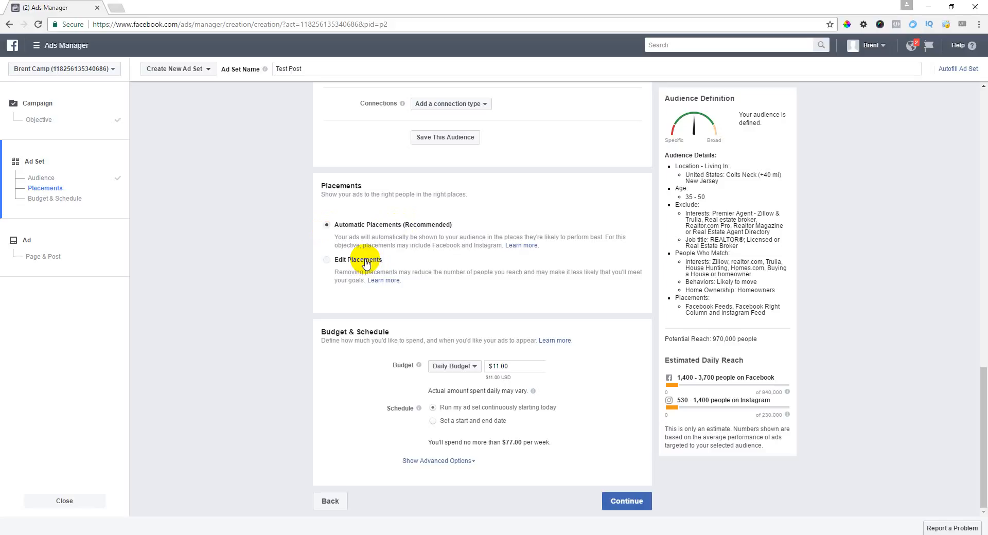
left_click(342, 261)
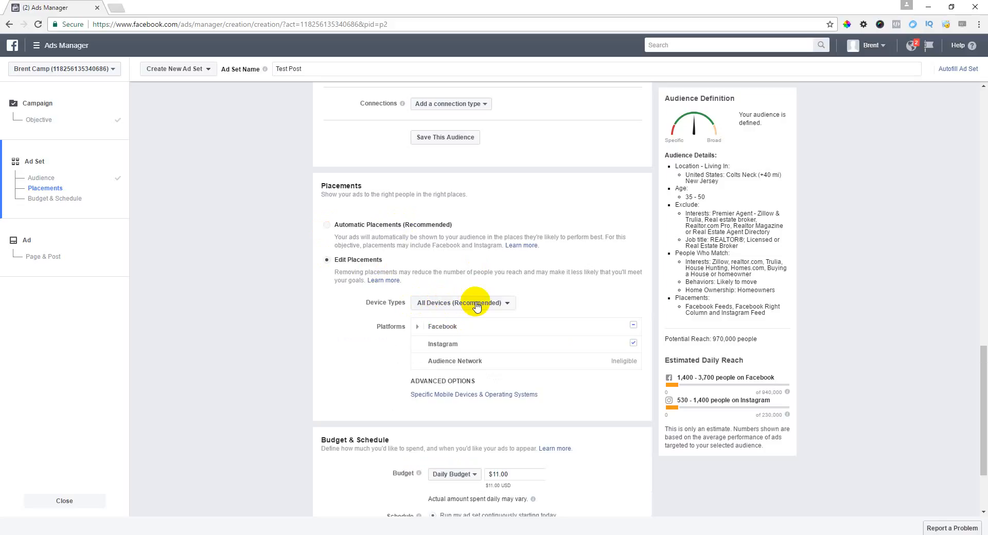
Step: Uncheck Instagram and the Facebook Right Column, leaving only Facebook Feeds
mouse_move(471, 325)
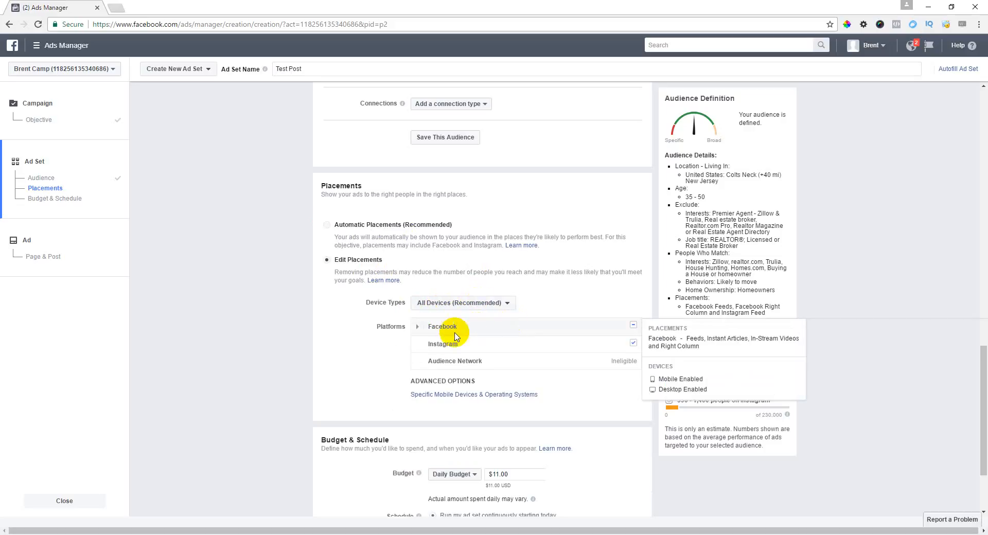
mouse_move(467, 343)
left_click(633, 342)
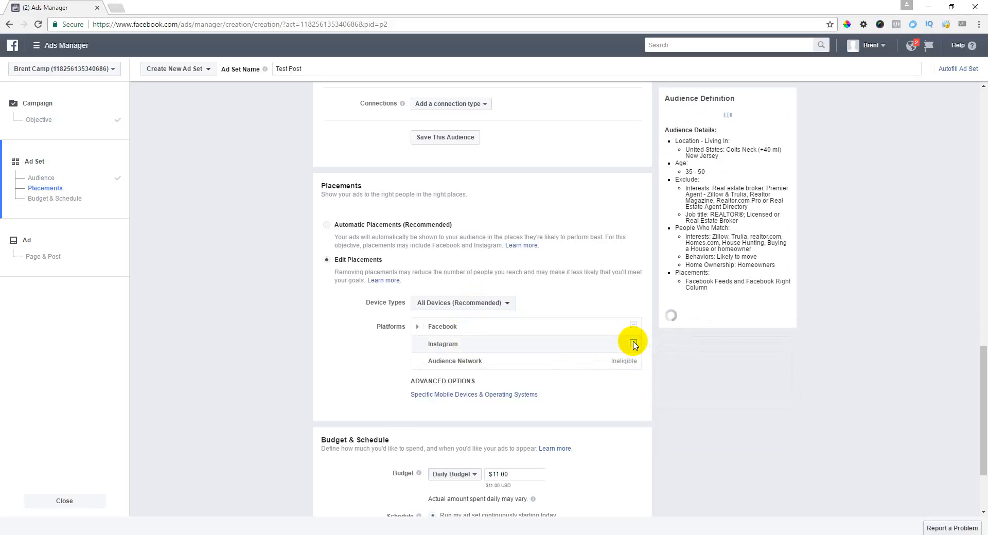
left_click(418, 326)
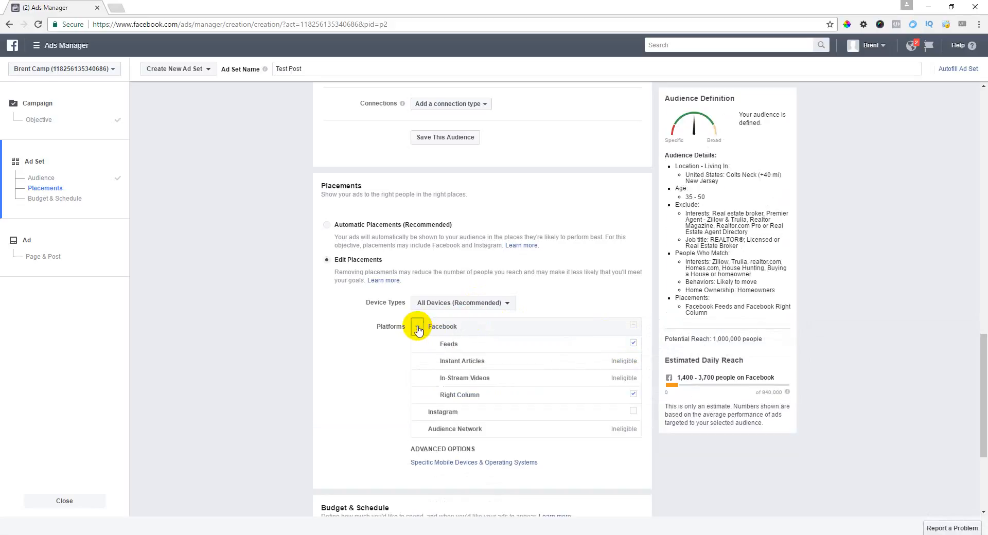
left_click(633, 395)
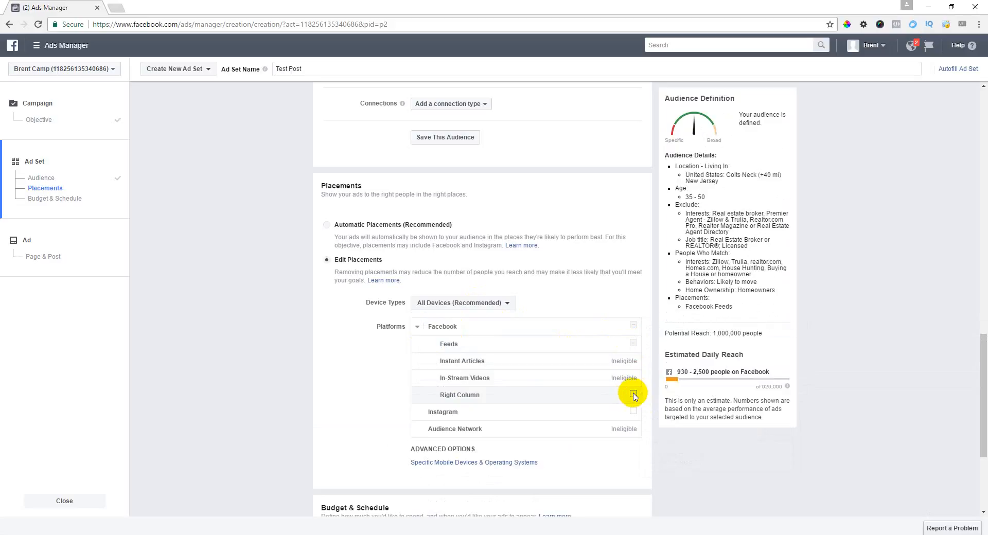
mouse_move(596, 345)
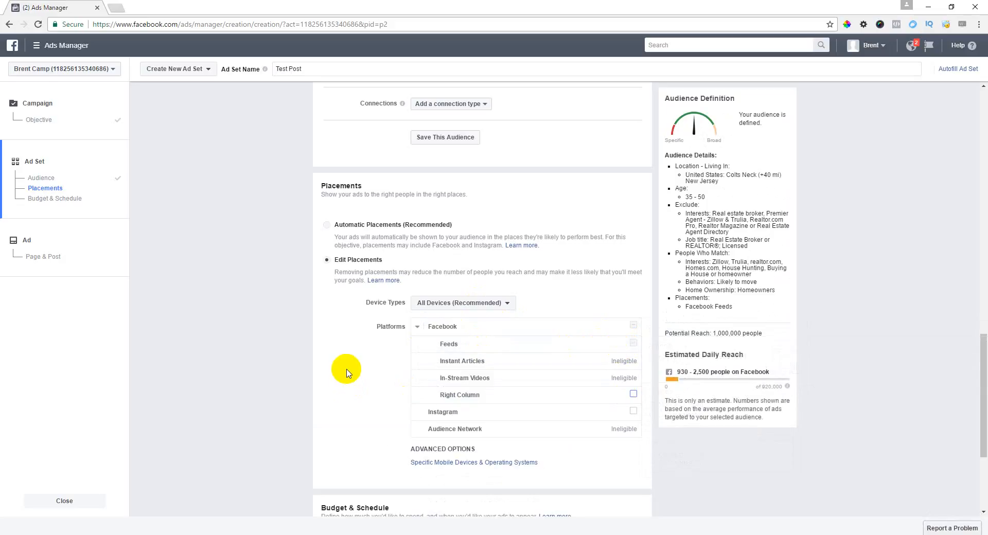
scroll(347, 371, "down", 2)
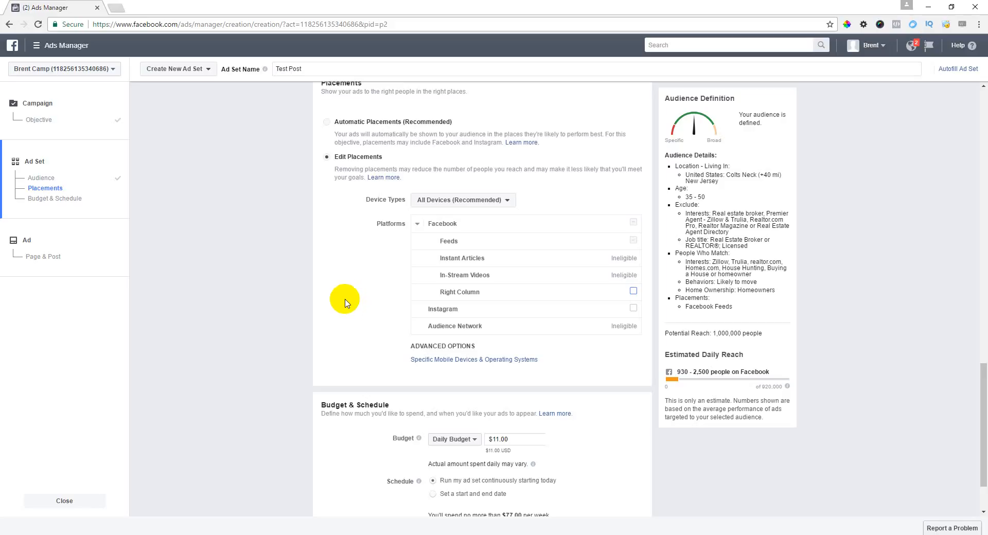
Step: Keep the Daily Budget, lower it from $11.00 to $5.00, and choose a start-and-end-date schedule
scroll(355, 293, "down", 2)
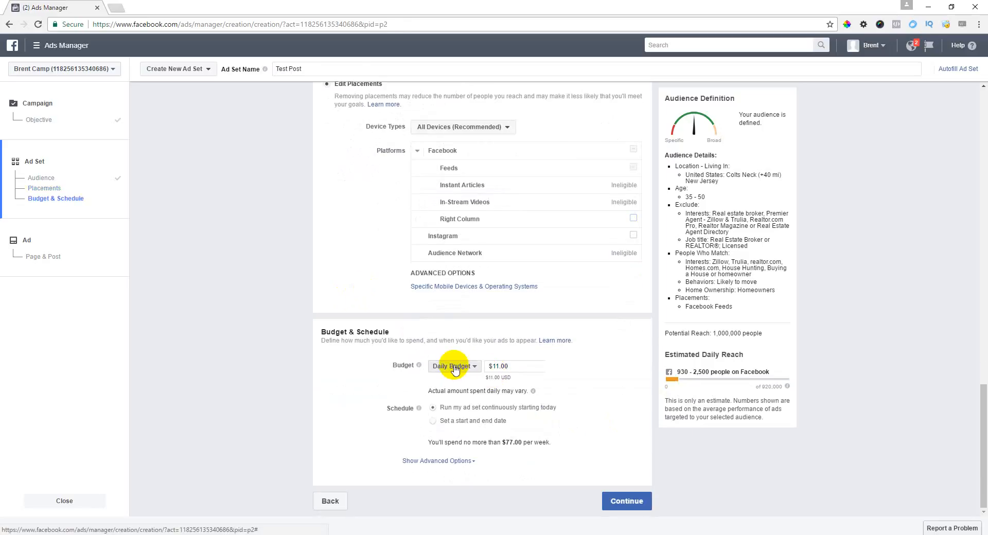
left_click(455, 368)
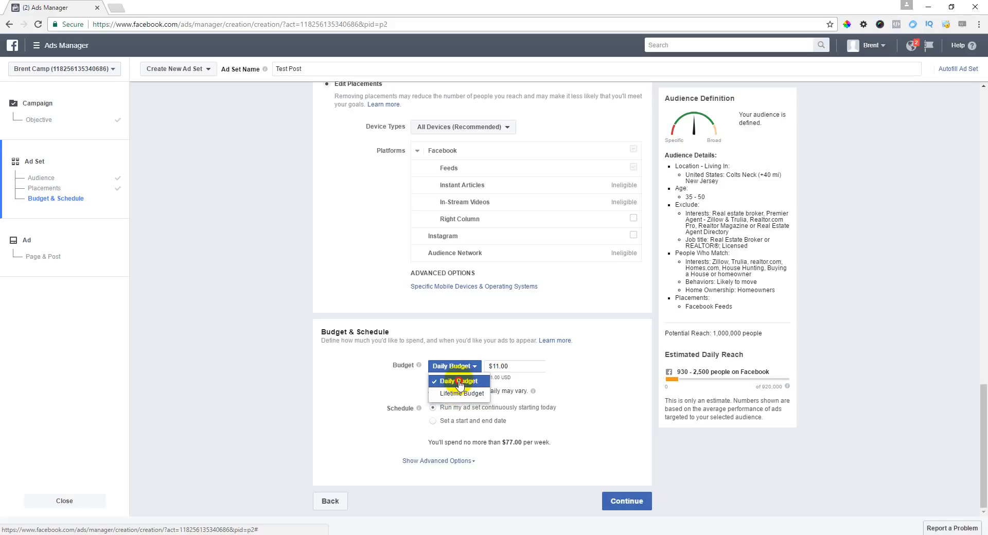
left_click(459, 382)
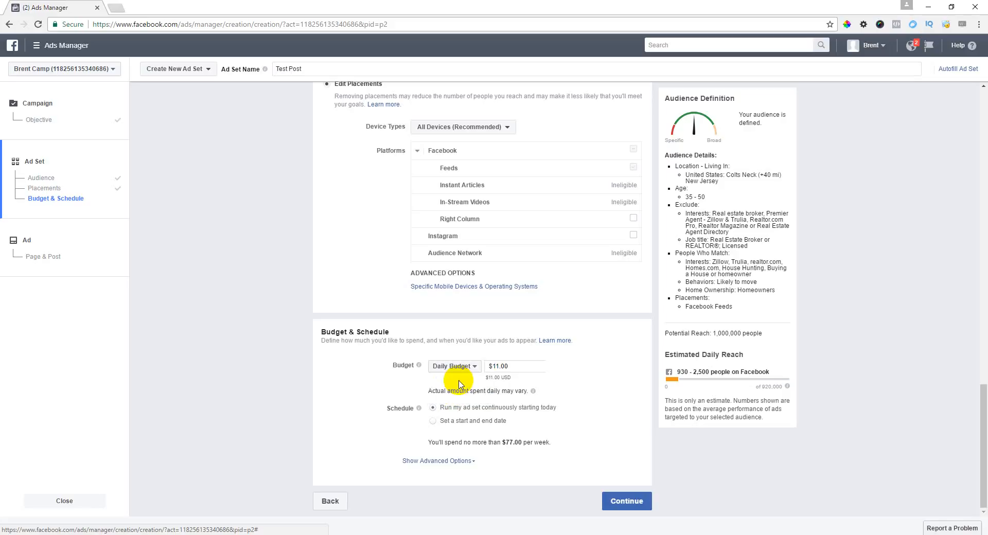
left_click(498, 366)
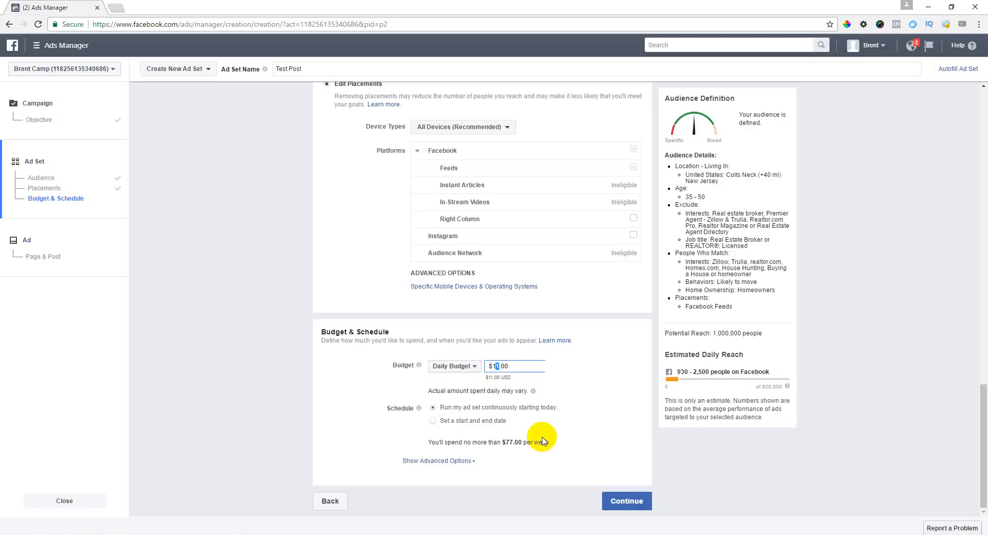
key("BackSpace")
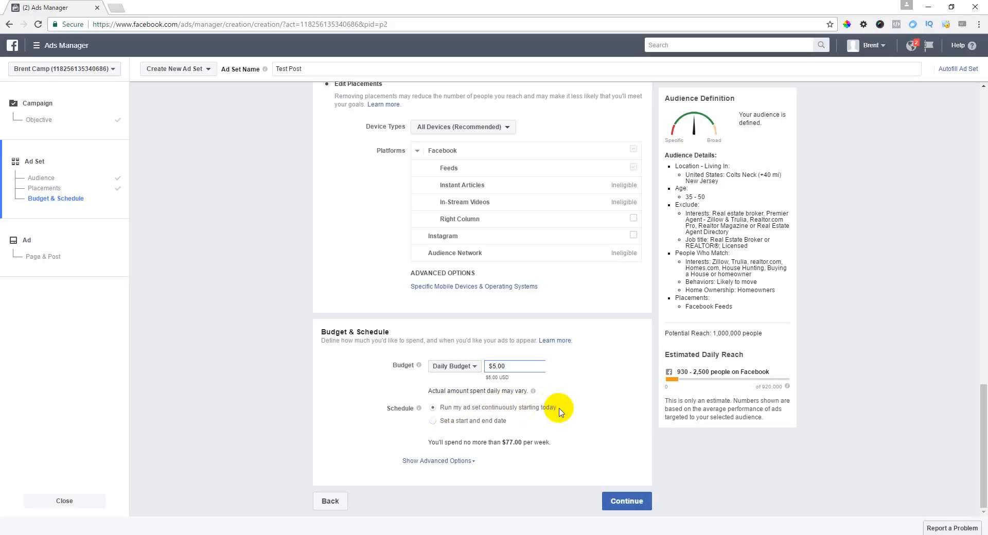
left_click(473, 422)
Step: Review the advanced delivery options, switch to running the ad set continuously, and save it
scroll(596, 391, "down", 1)
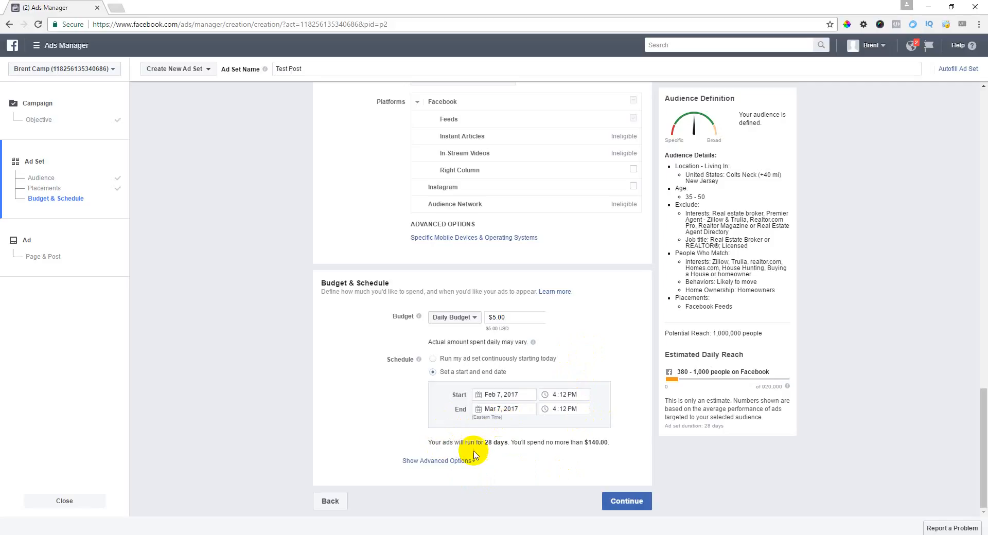
left_click(436, 460)
scroll(538, 448, "down", 3)
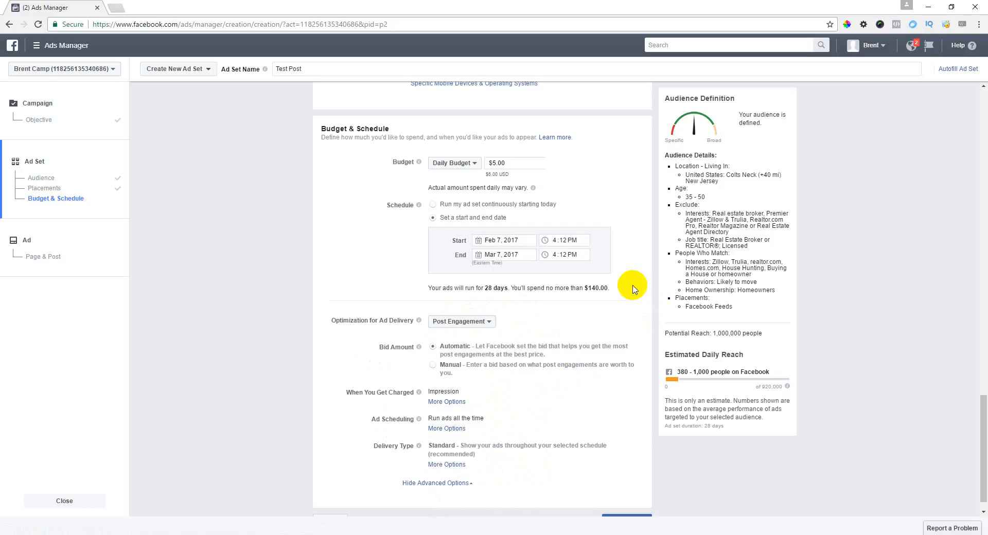
left_click(493, 255)
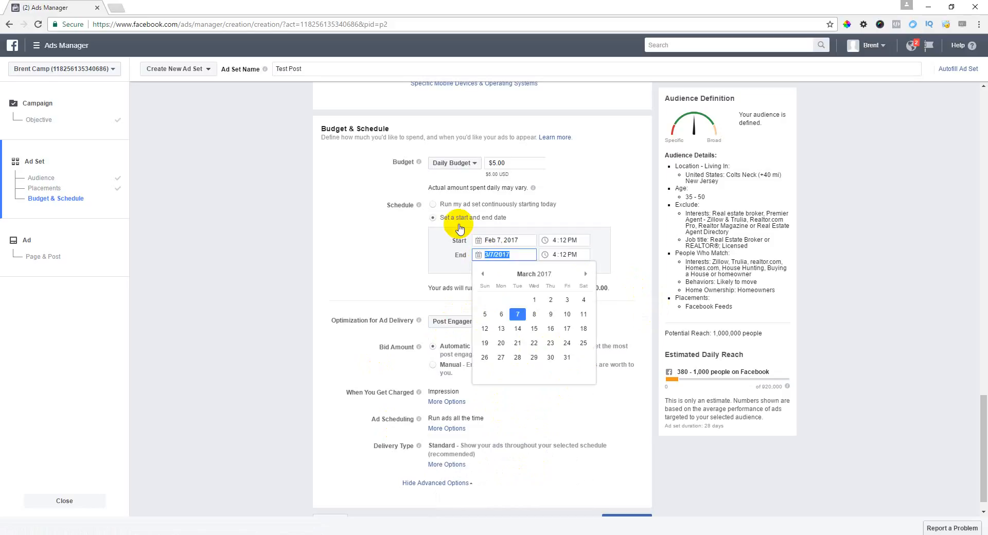
left_click(432, 205)
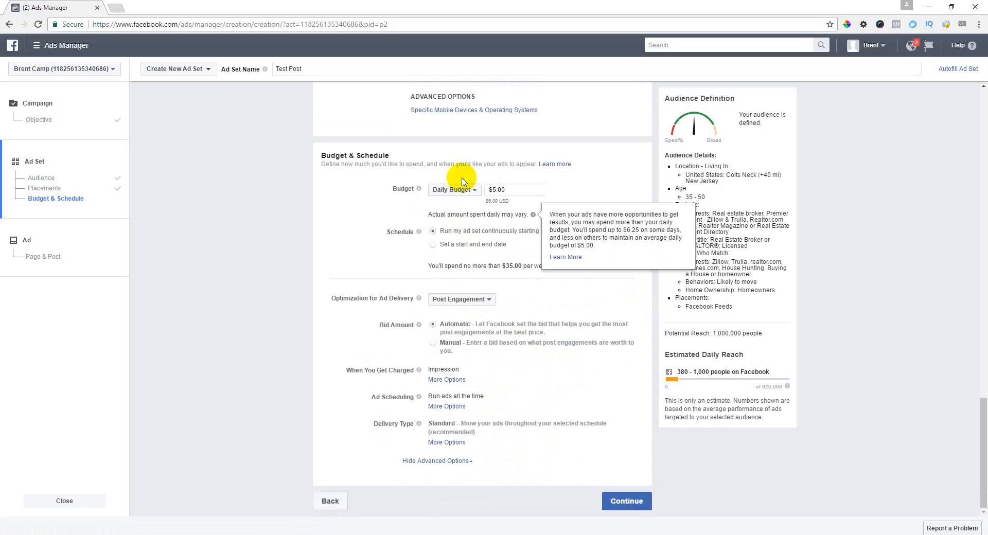
left_click(632, 502)
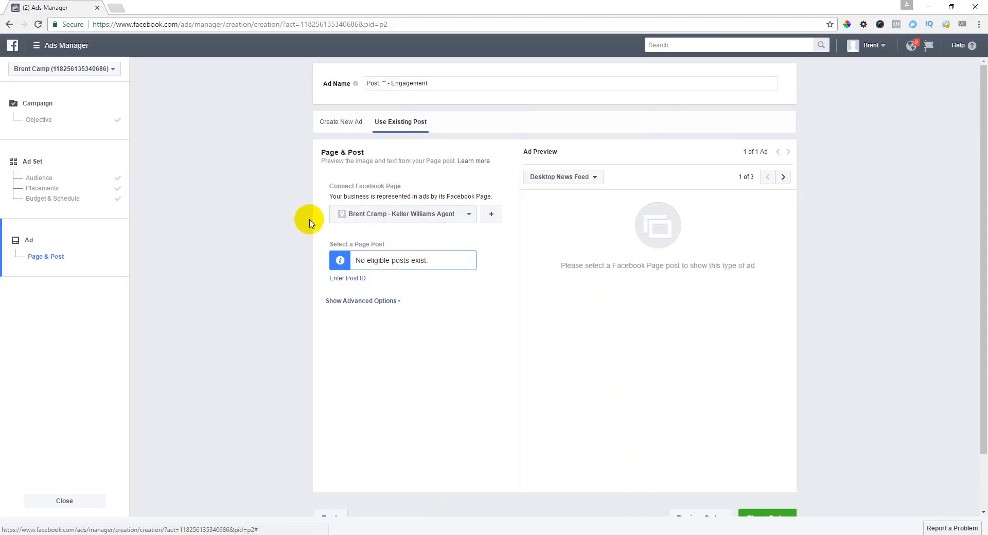
left_click(371, 214)
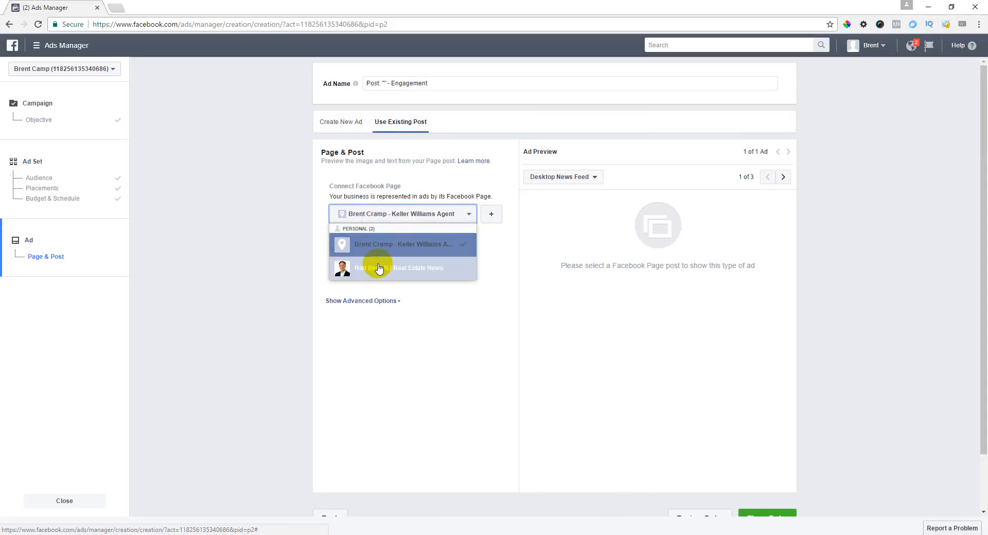
left_click(420, 268)
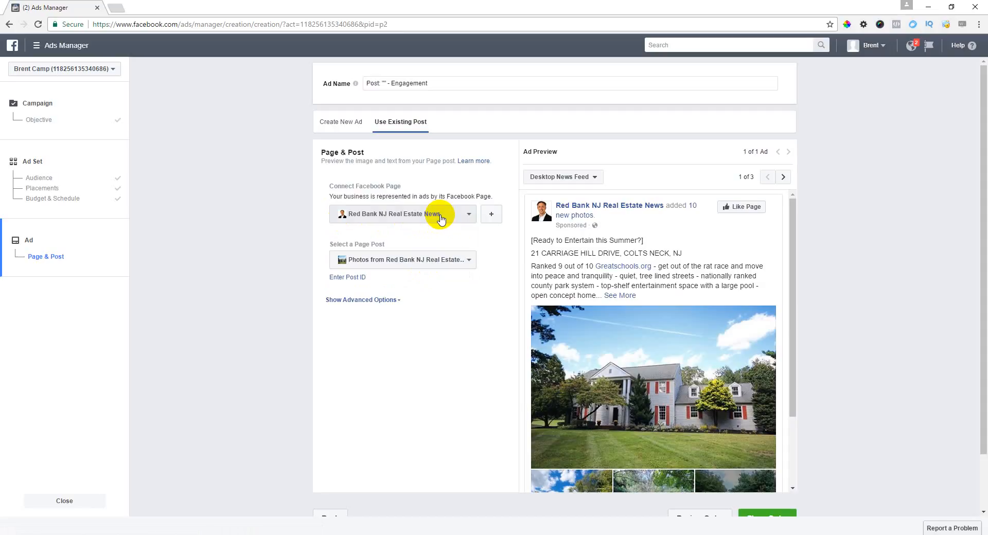
left_click(407, 261)
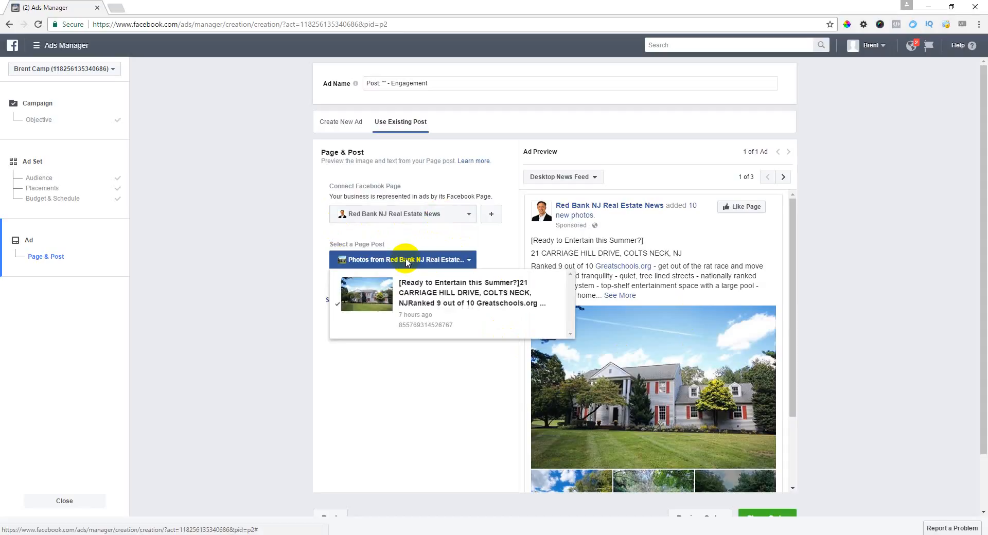
left_click(443, 302)
Step: Check the ad preview and place the order
left_click_drag(792, 248, 788, 353)
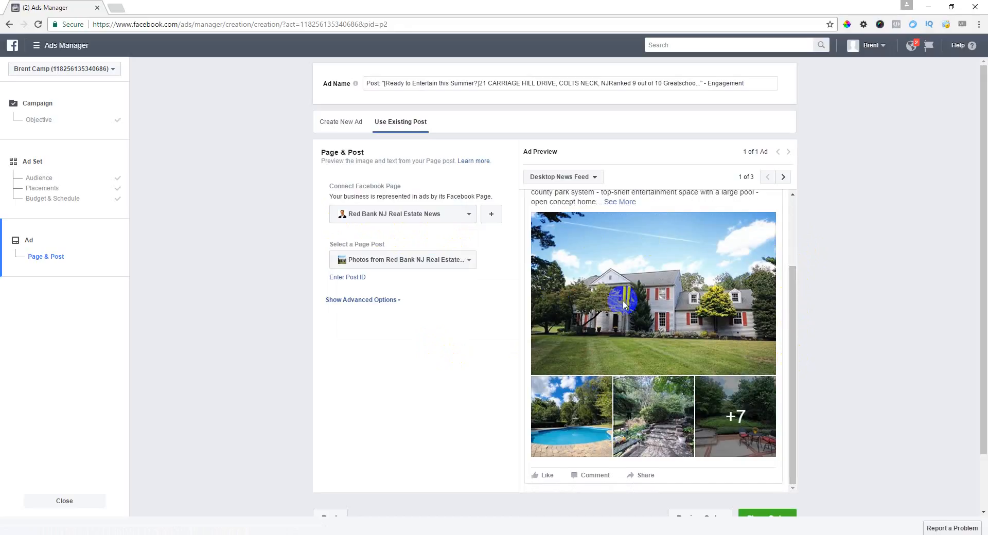
scroll(735, 367, "up", 2)
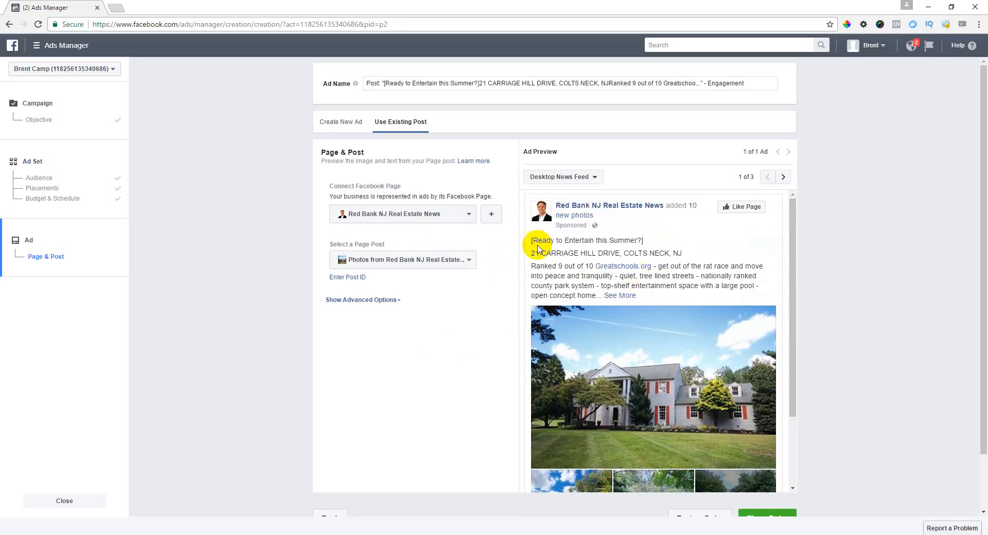
left_click_drag(793, 267, 801, 353)
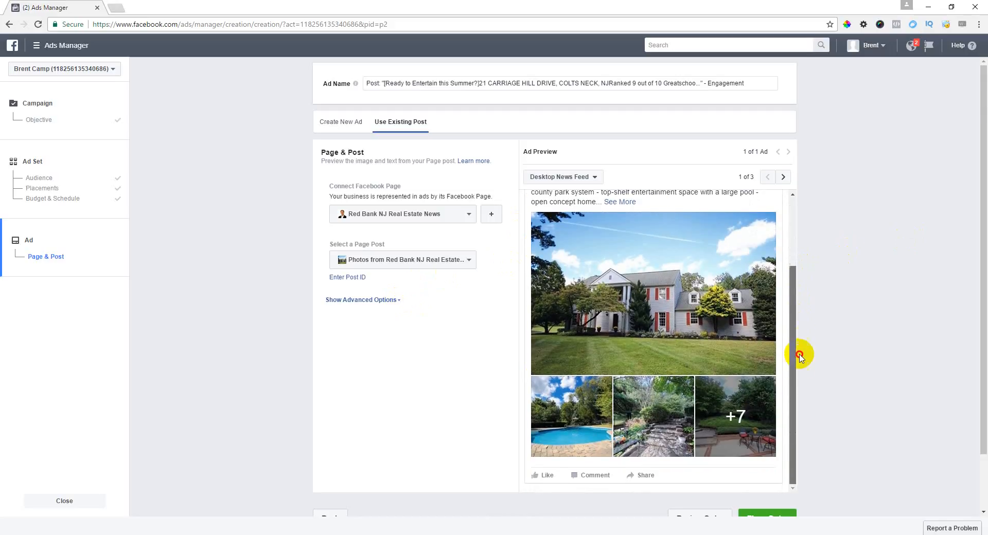
scroll(874, 320, "down", 1)
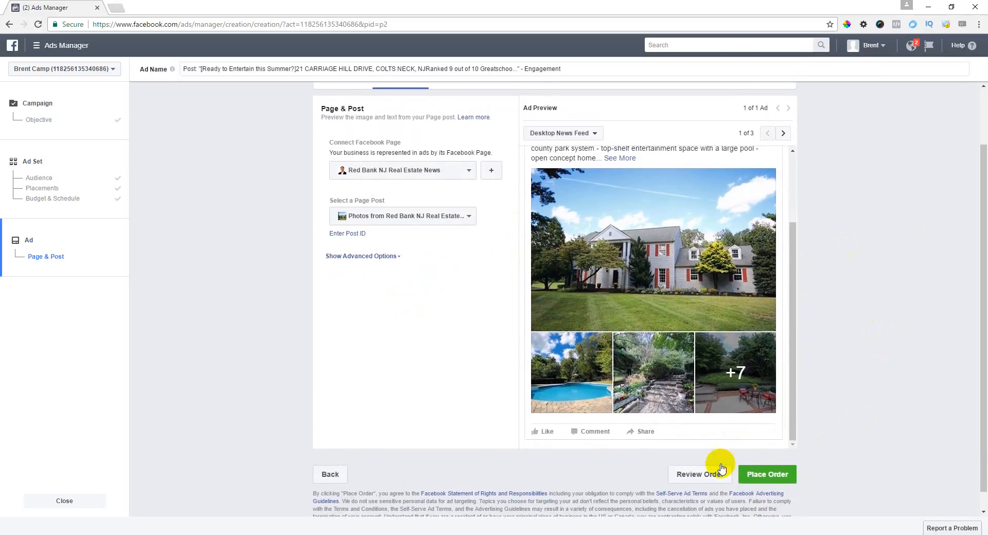
left_click(764, 476)
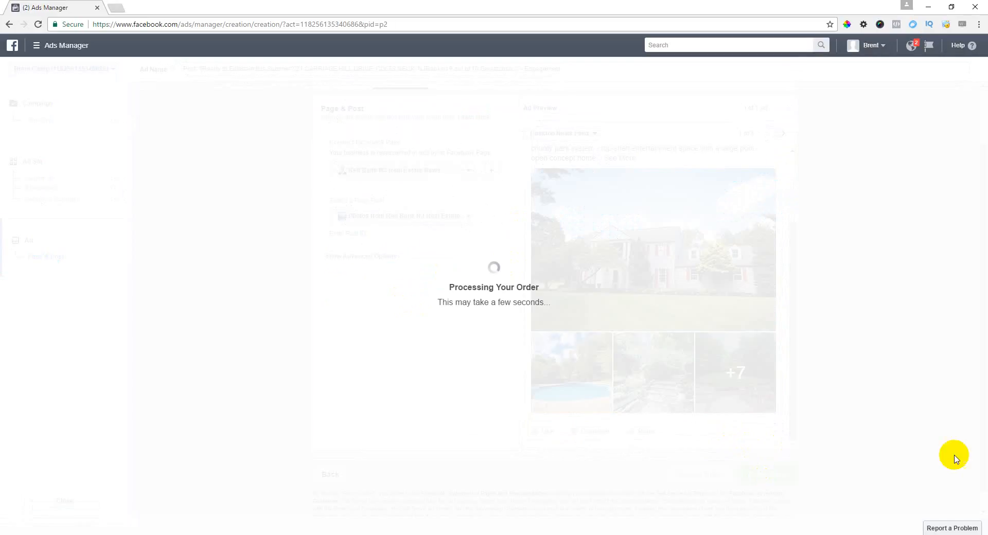